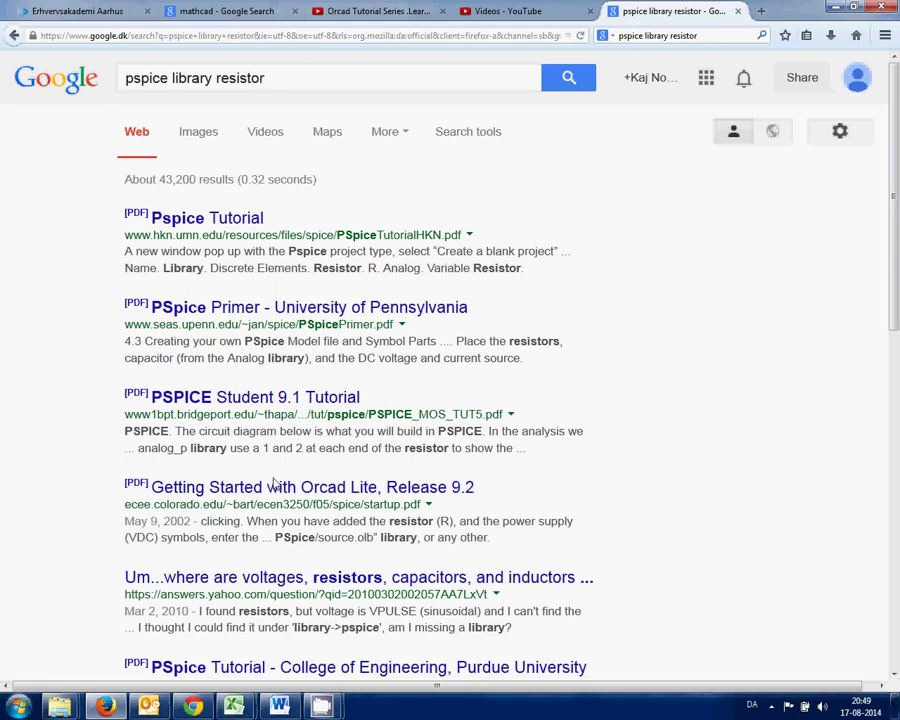
- Open the Windows Start menu over the Firefox Google results
left_click(19, 705)
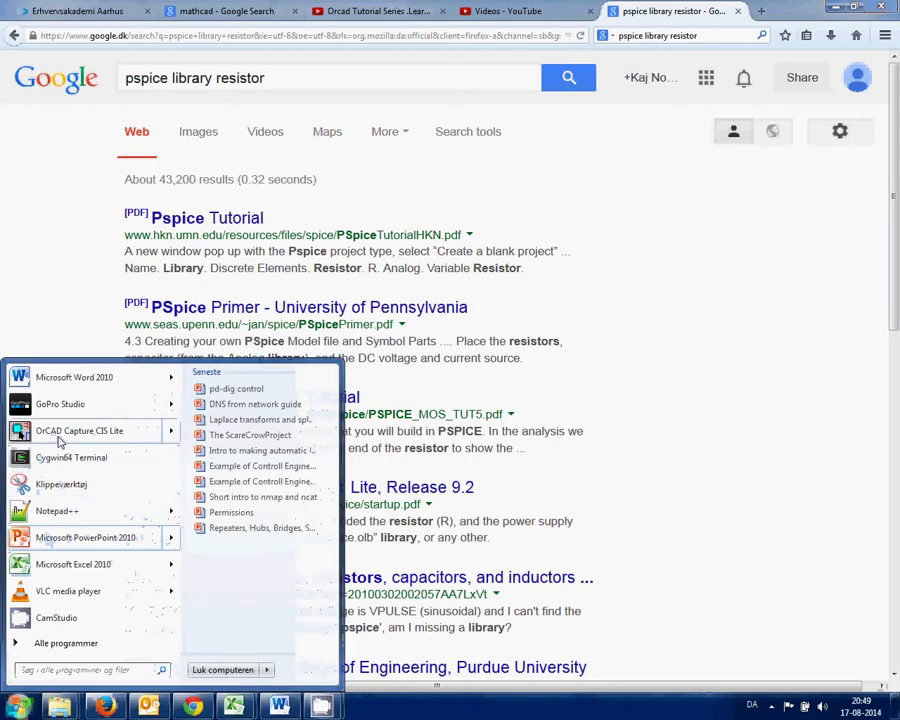
- Launch OrCAD Capture CIS Lite 16.6 from the Start menu's program list
left_click(62, 431)
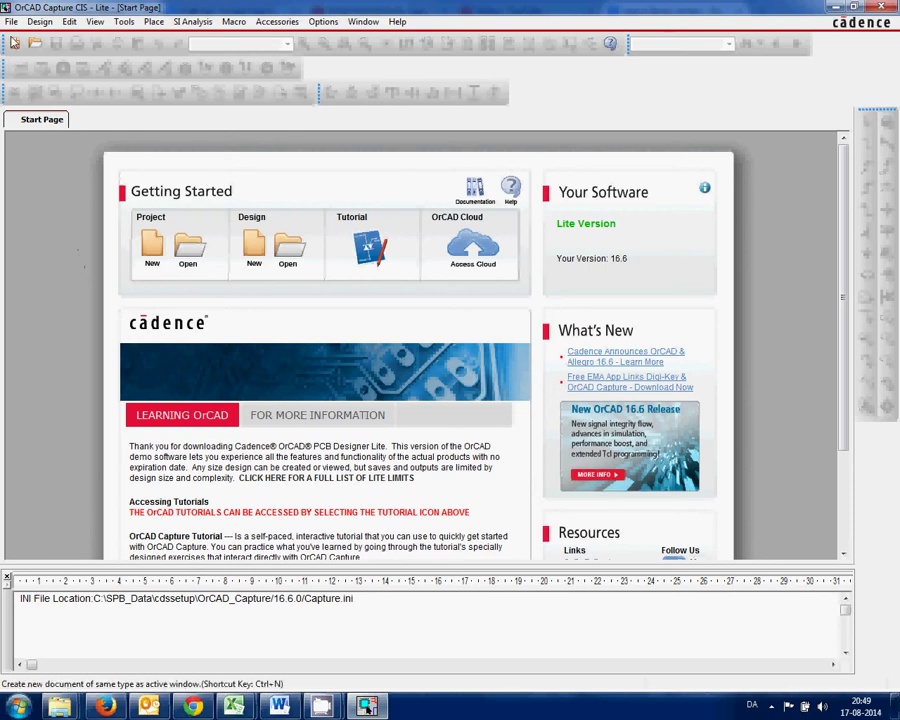
- Start a new Analog or Mixed A/D project named AC-analysis from the File menu
left_click(8, 23)
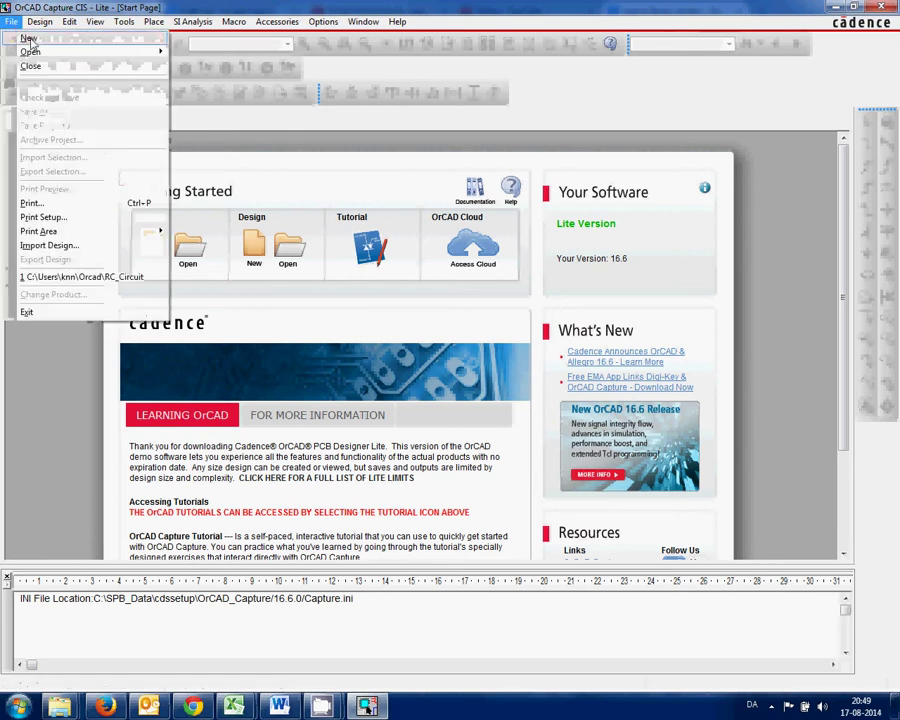
mouse_move(30, 38)
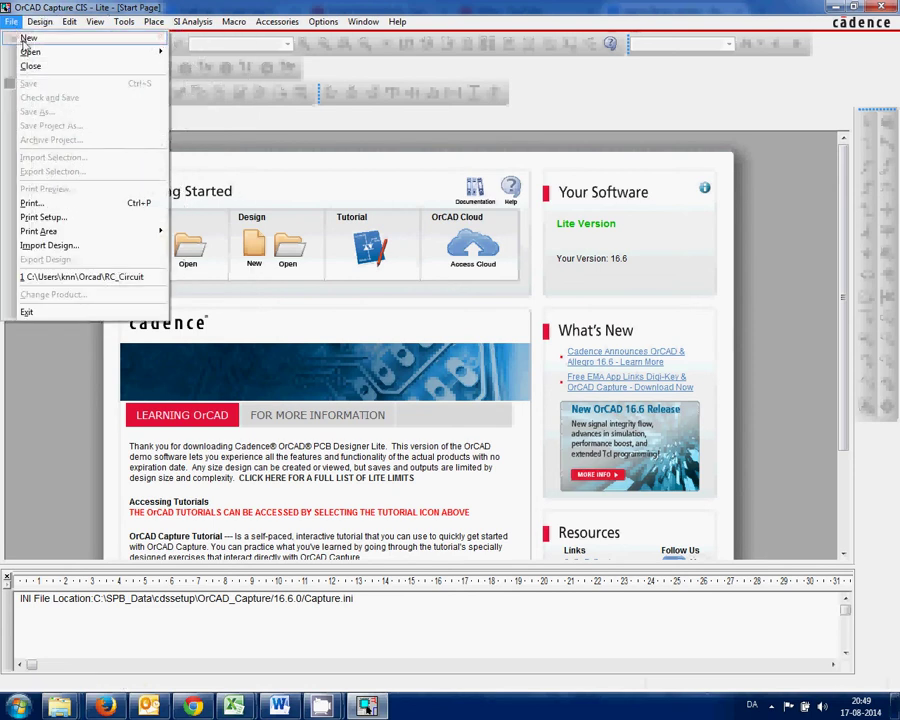
mouse_move(125, 40)
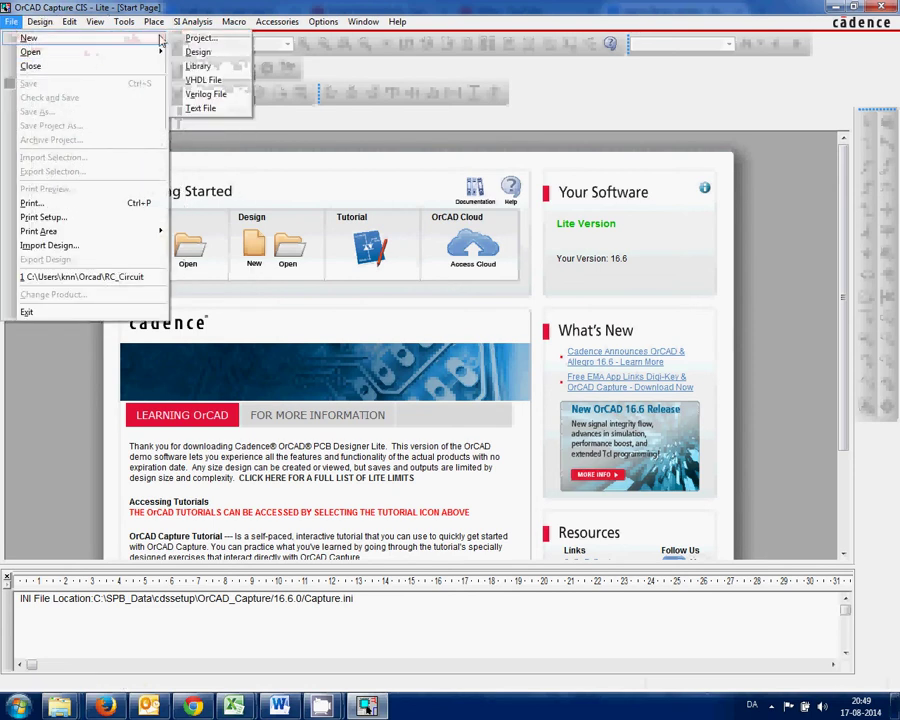
left_click(188, 40)
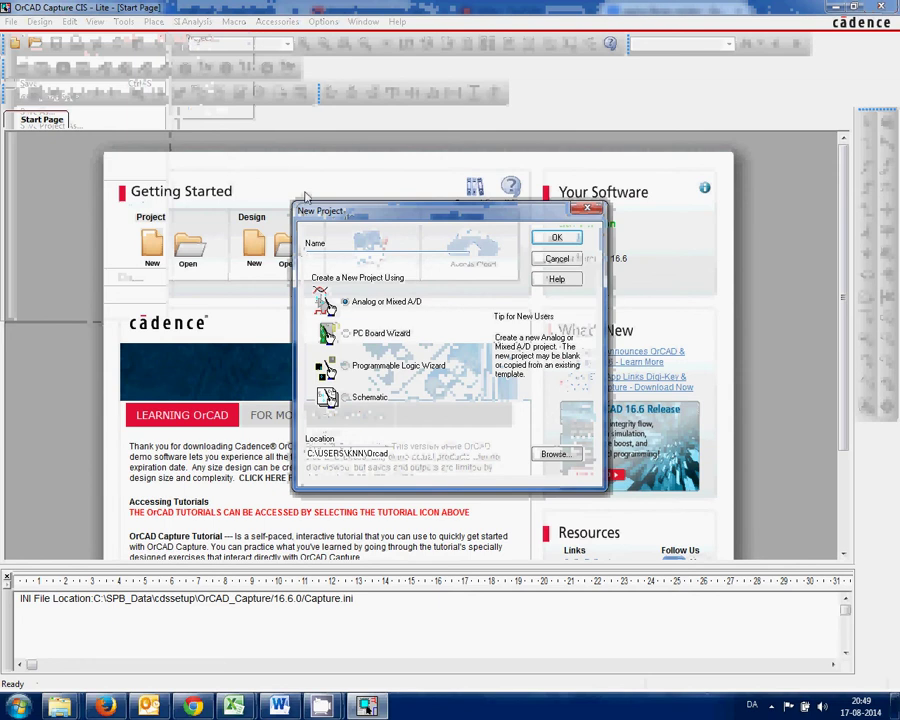
type("AC-ana")
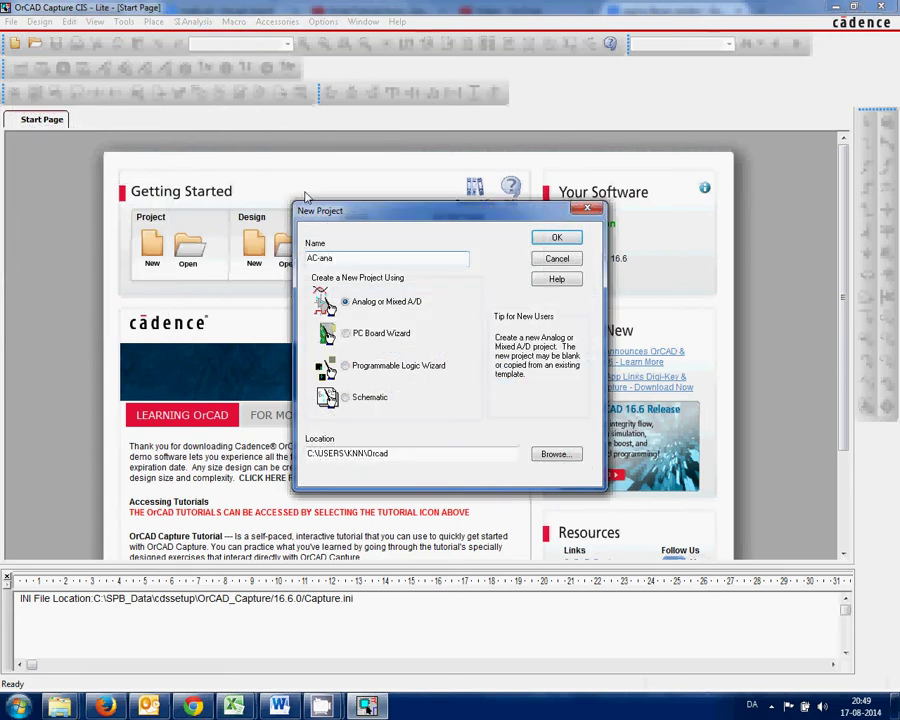
type("lysis")
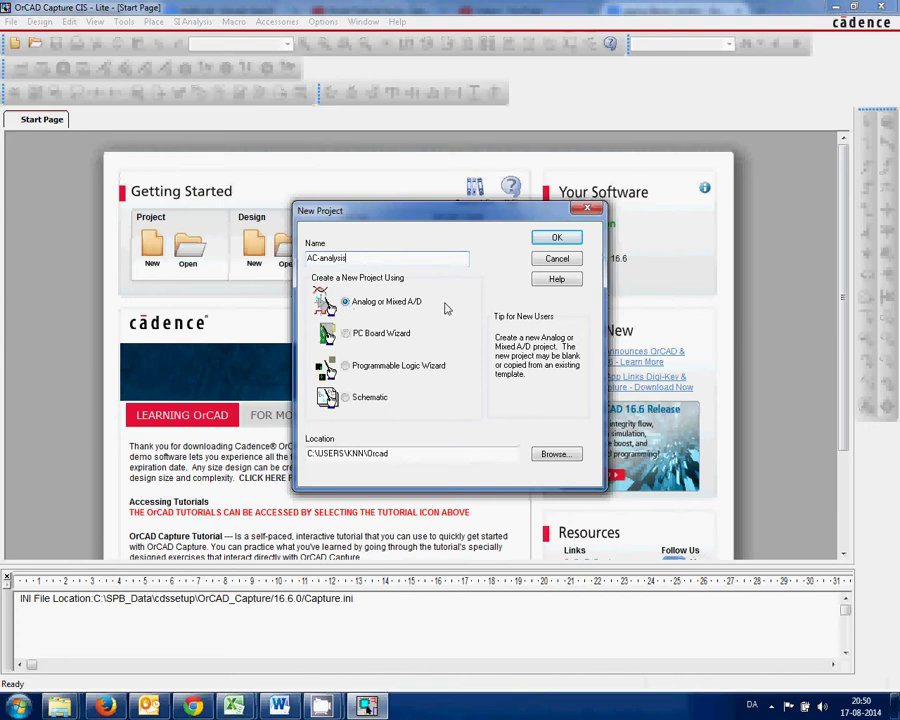
- Confirm the AC-analysis project and create it as a blank PSpice project
left_click(554, 239)
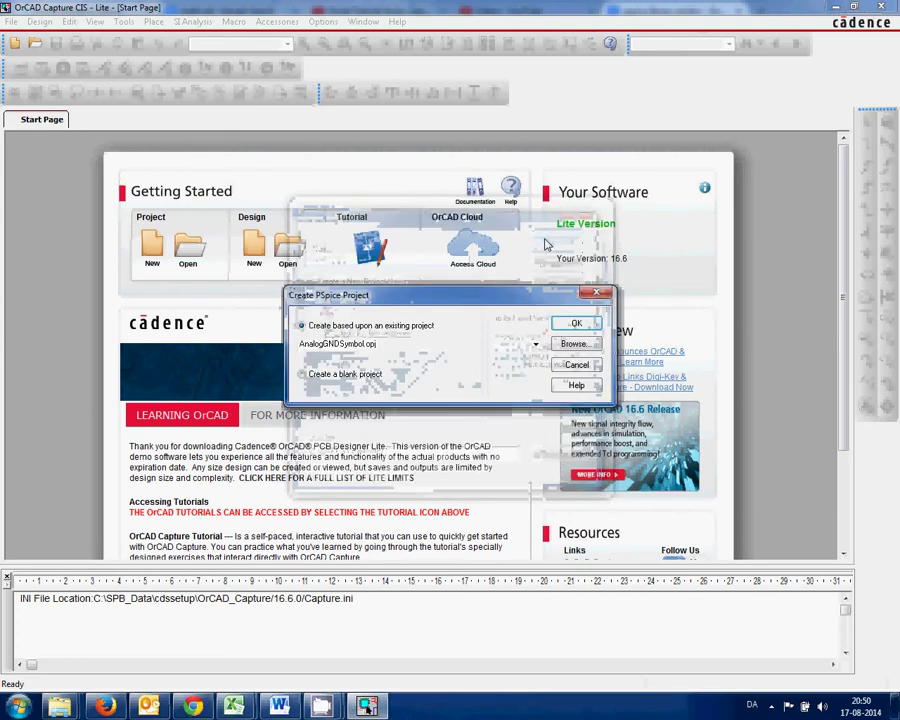
left_click(301, 374)
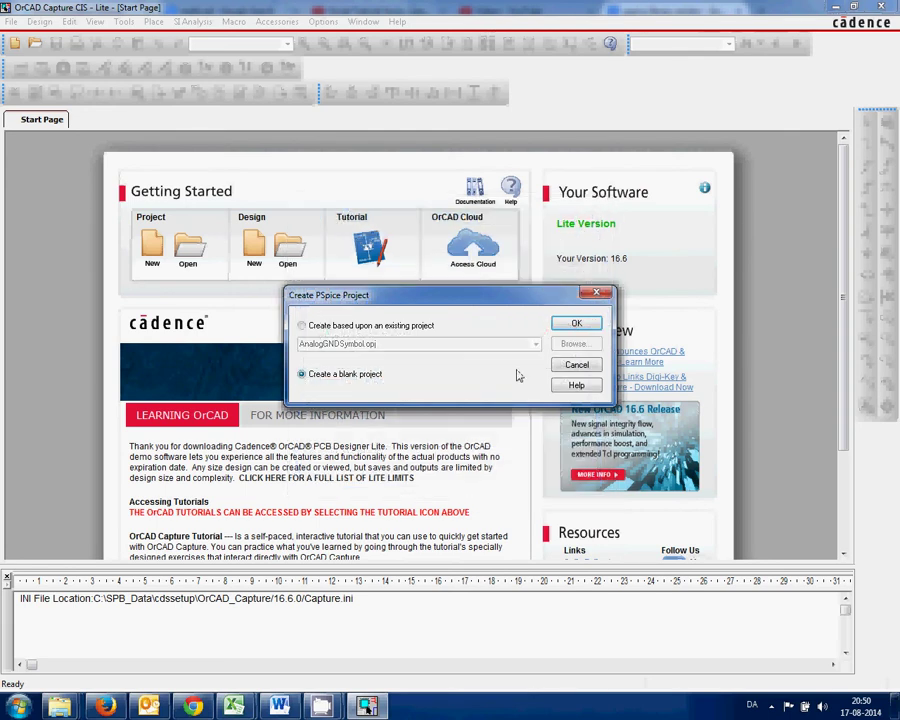
left_click(569, 325)
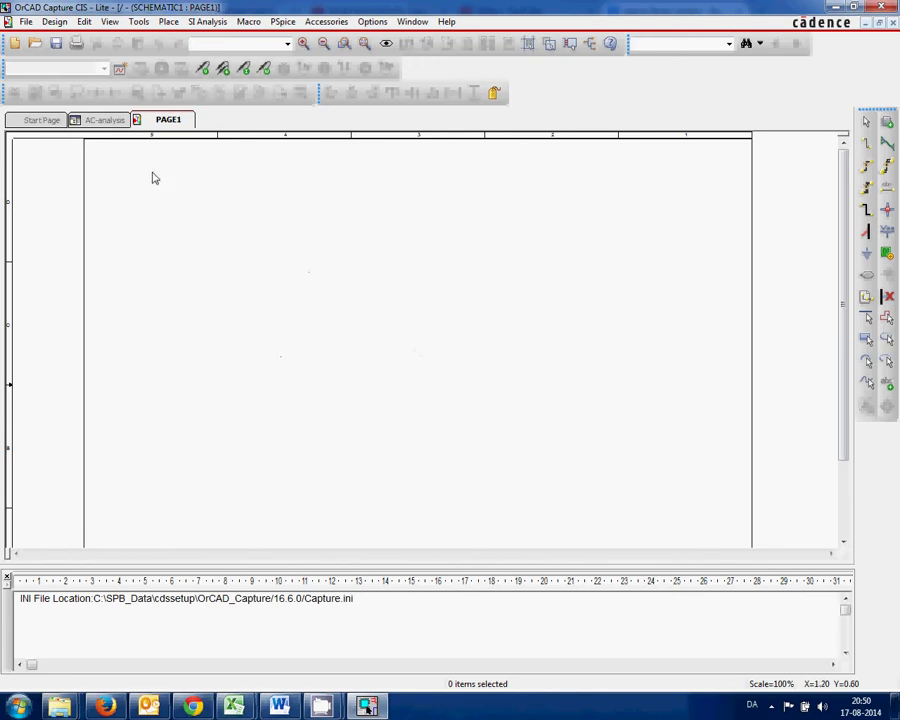
- Expand ac-analysis.dsn and SCHEMATIC1 in the project tree and open PAGE1
left_click(101, 120)
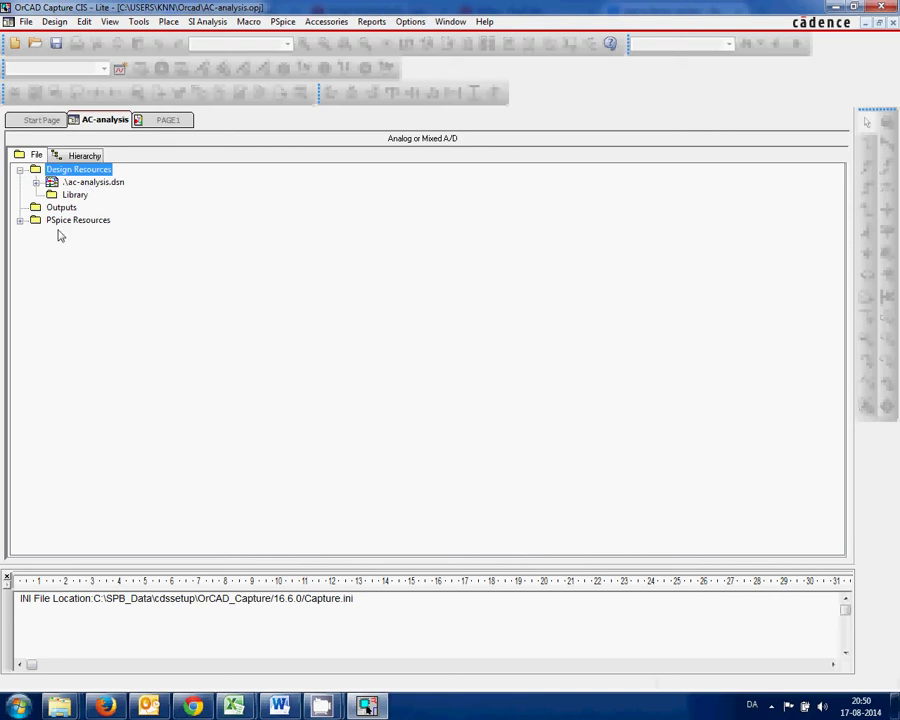
left_click(36, 183)
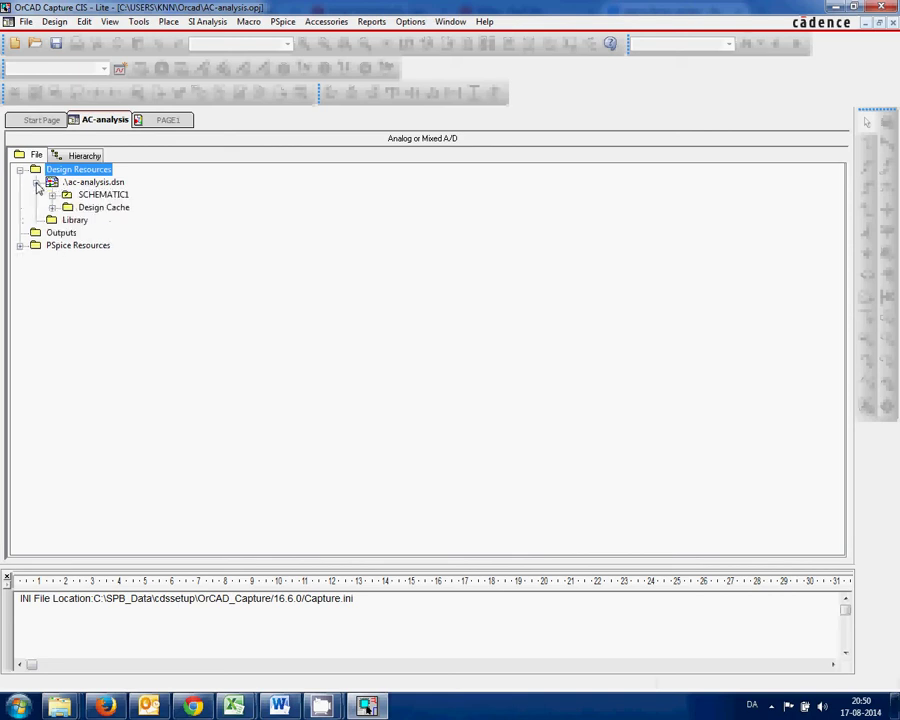
left_click(52, 195)
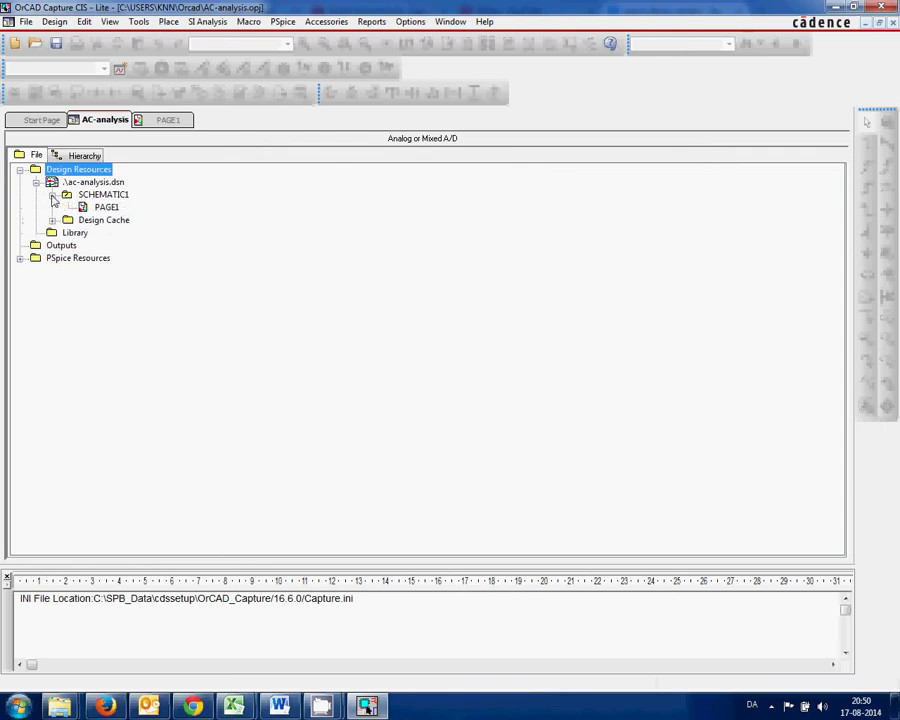
left_click(160, 120)
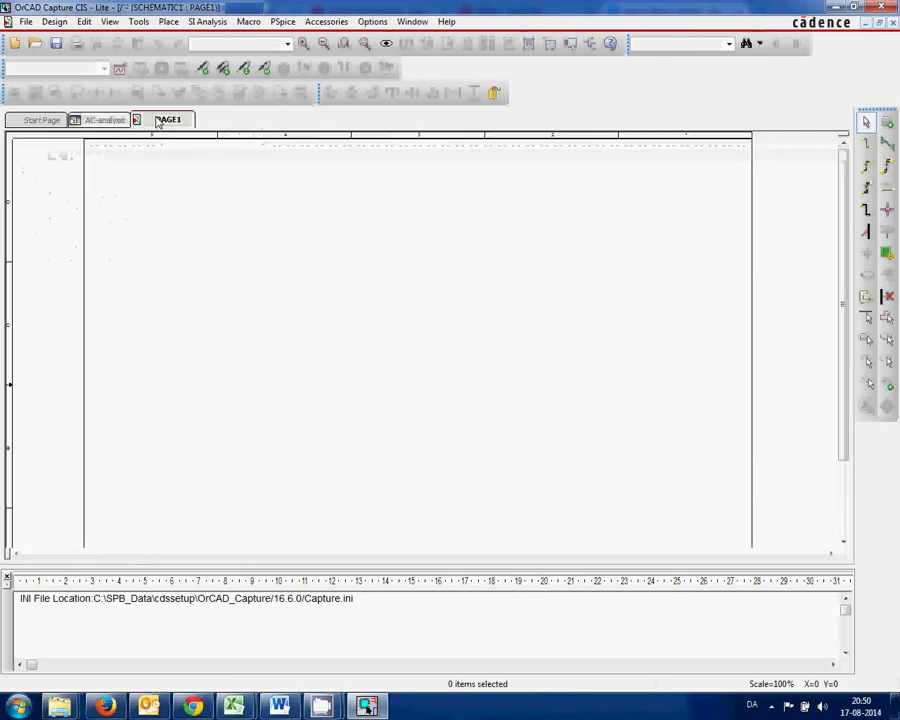
- Search Place Part for R and select the 1k R resistor from the ANALOG library
left_click(887, 124)
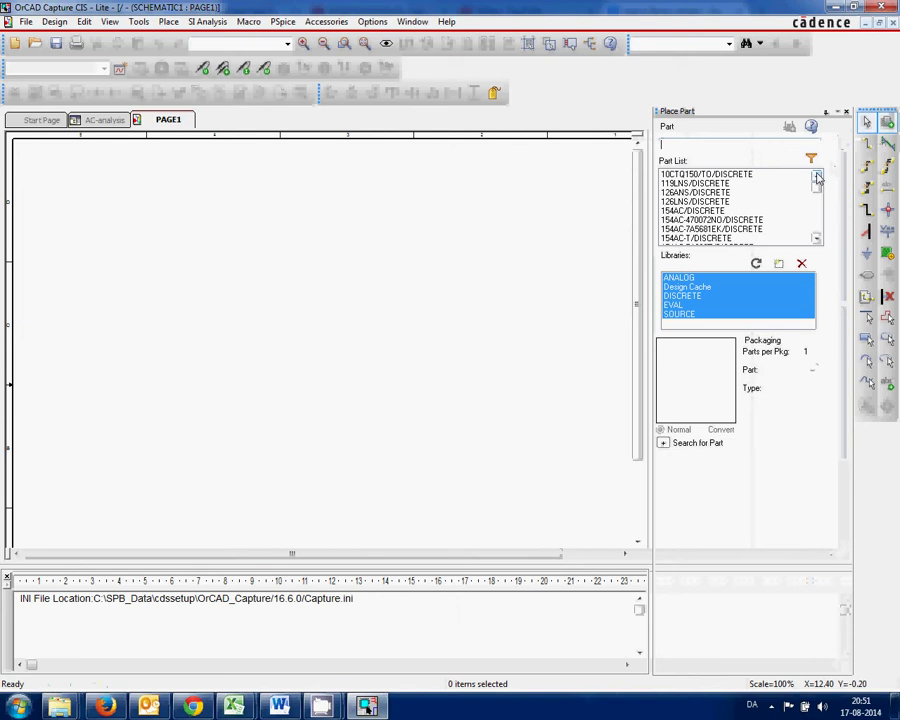
type("R")
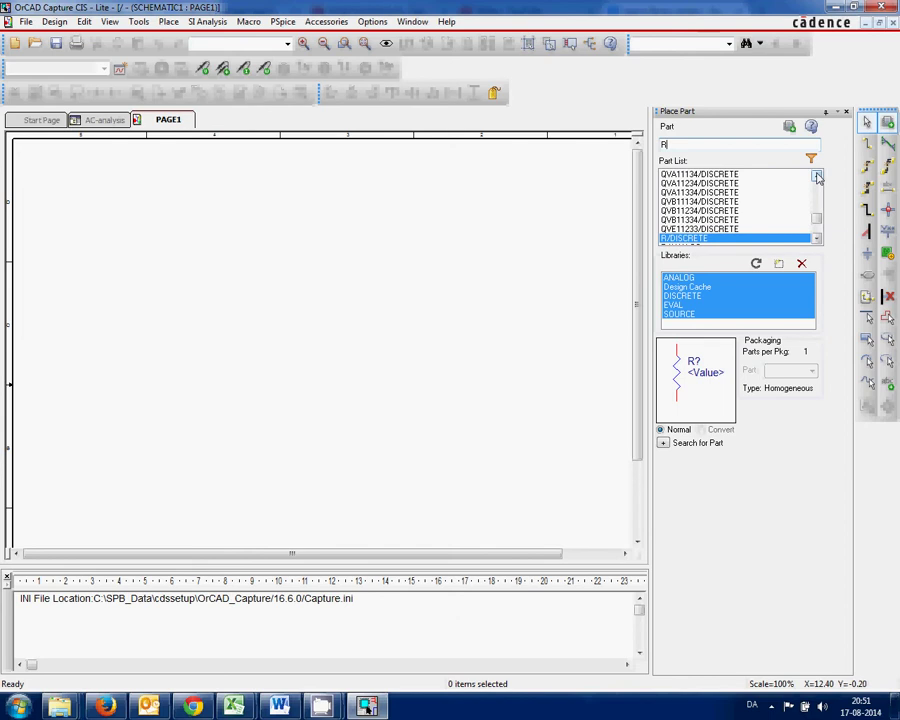
left_click(817, 239)
left_click(817, 239)
left_click(817, 239)
left_click(817, 239)
left_click(817, 239)
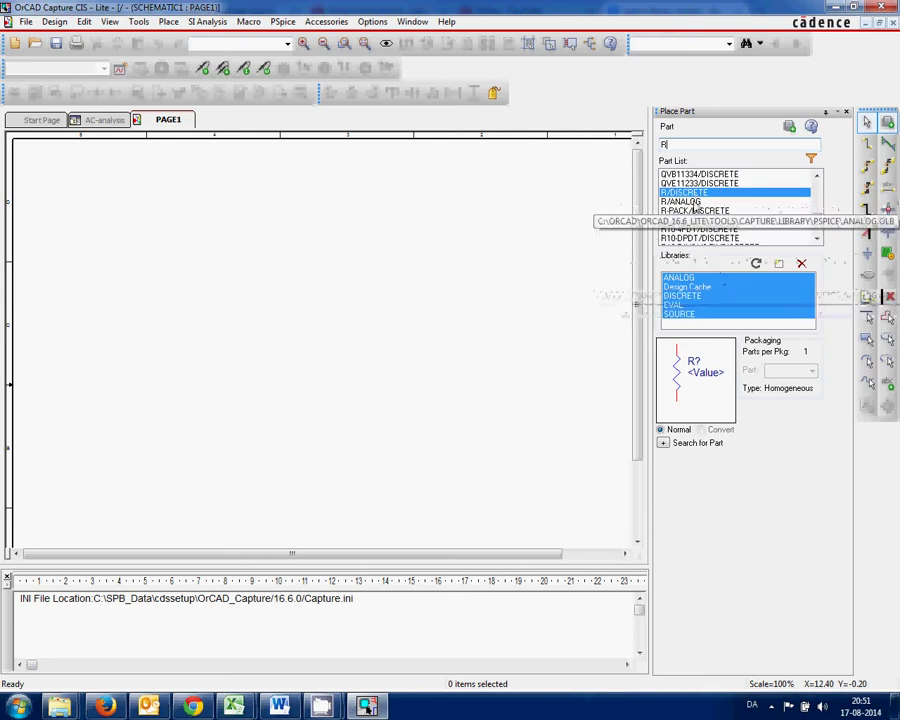
left_click(697, 202)
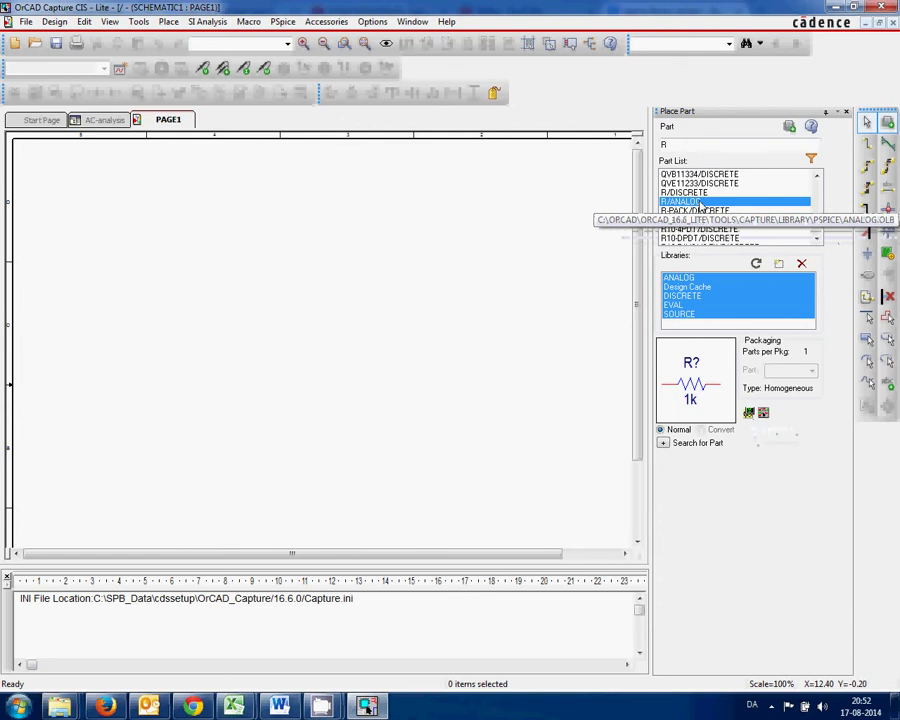
- Place the 1k resistor R1 on PAGE1 left of centre
left_click(710, 143)
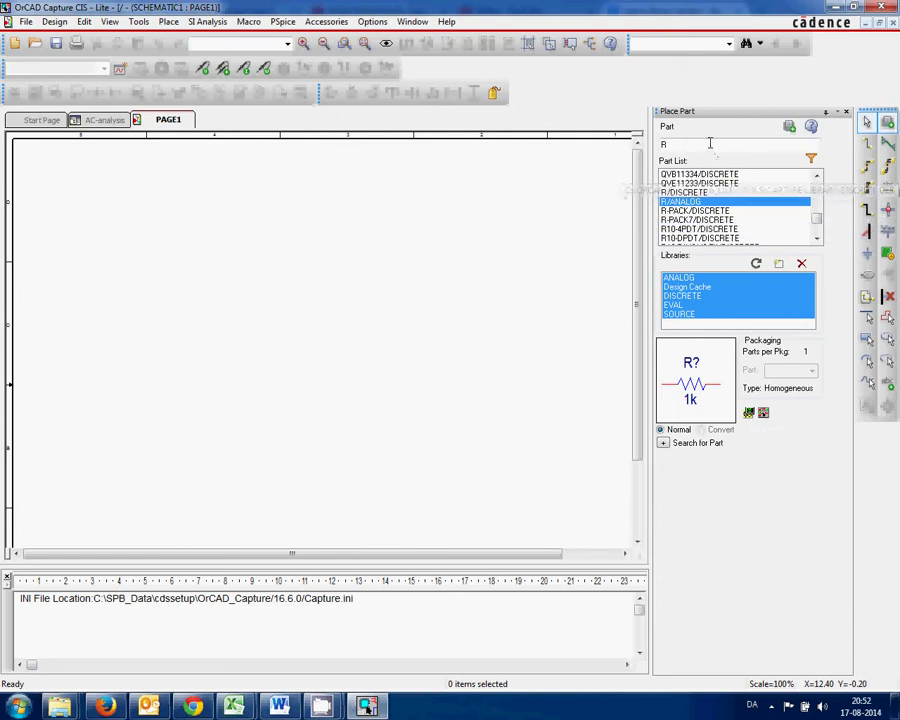
key("Return")
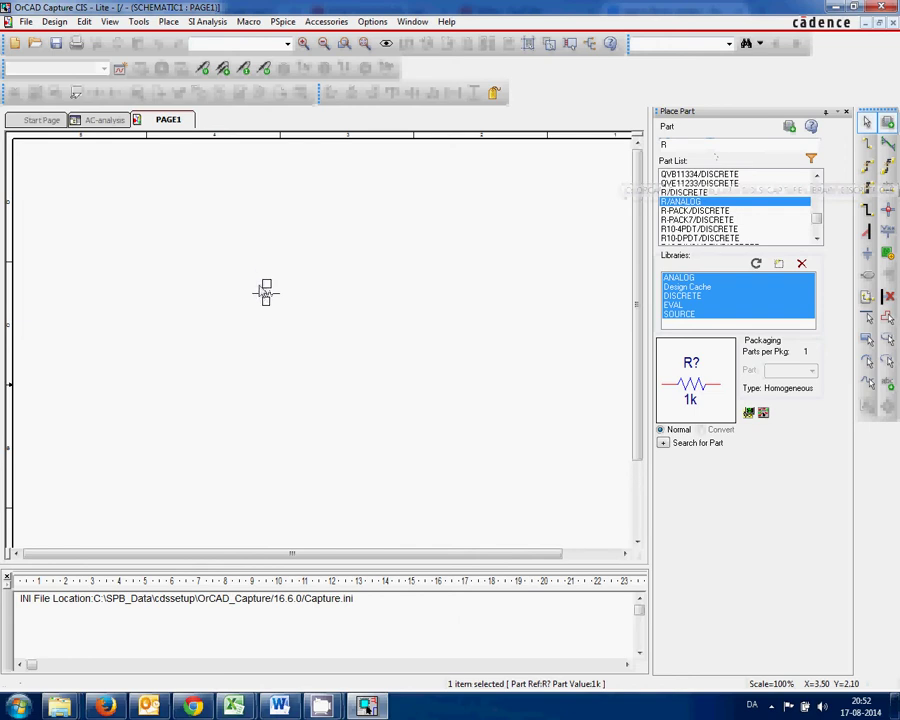
left_click(265, 278)
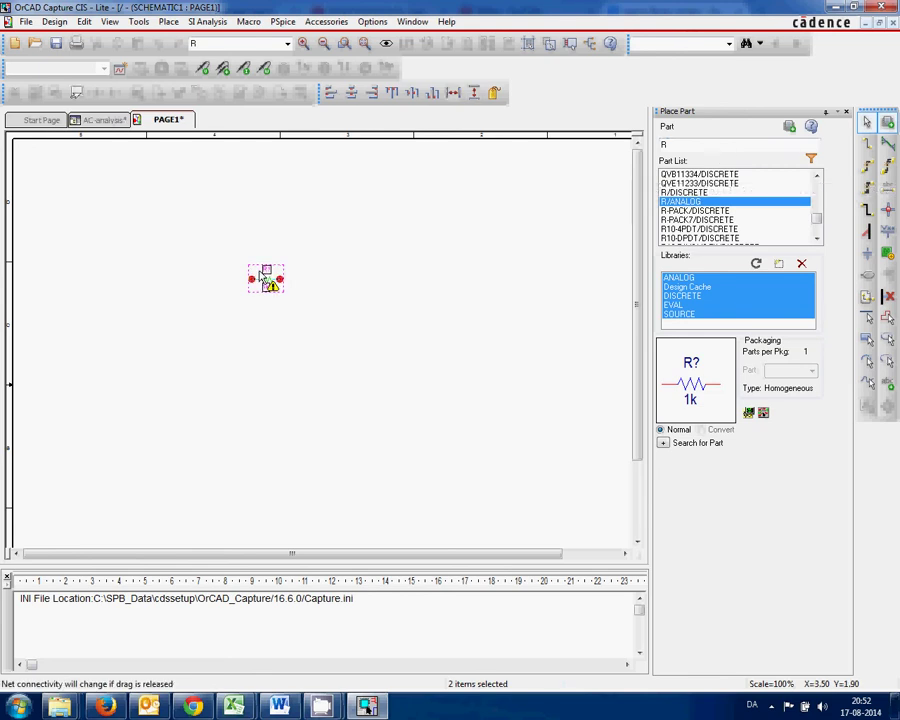
left_click_drag(265, 278, 266, 278)
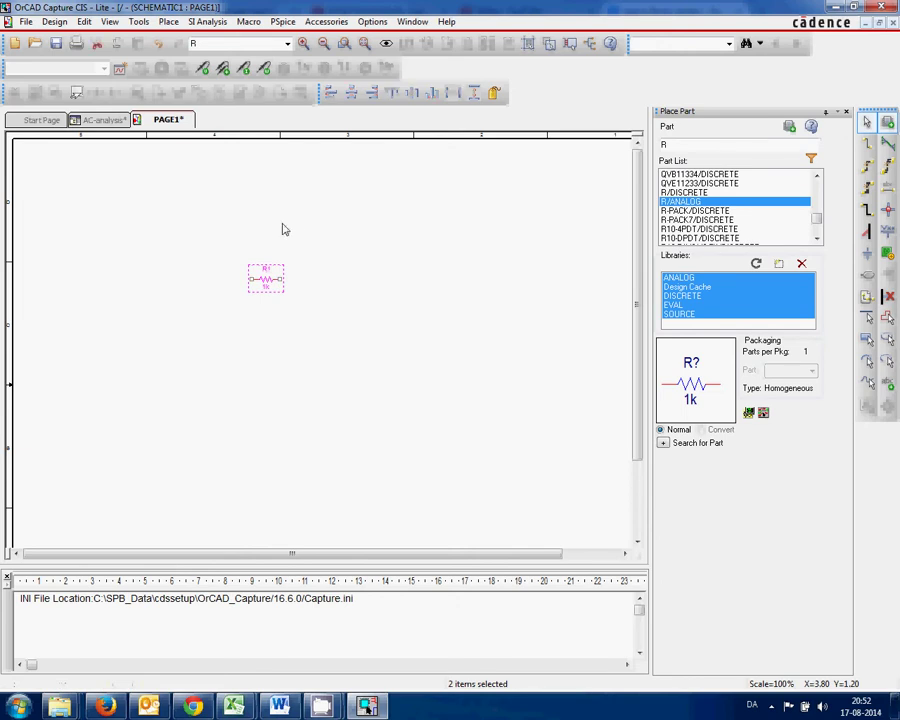
- Change the part search to c and select the ANALOG C capacitor
left_click(679, 143)
key("BackSpace")
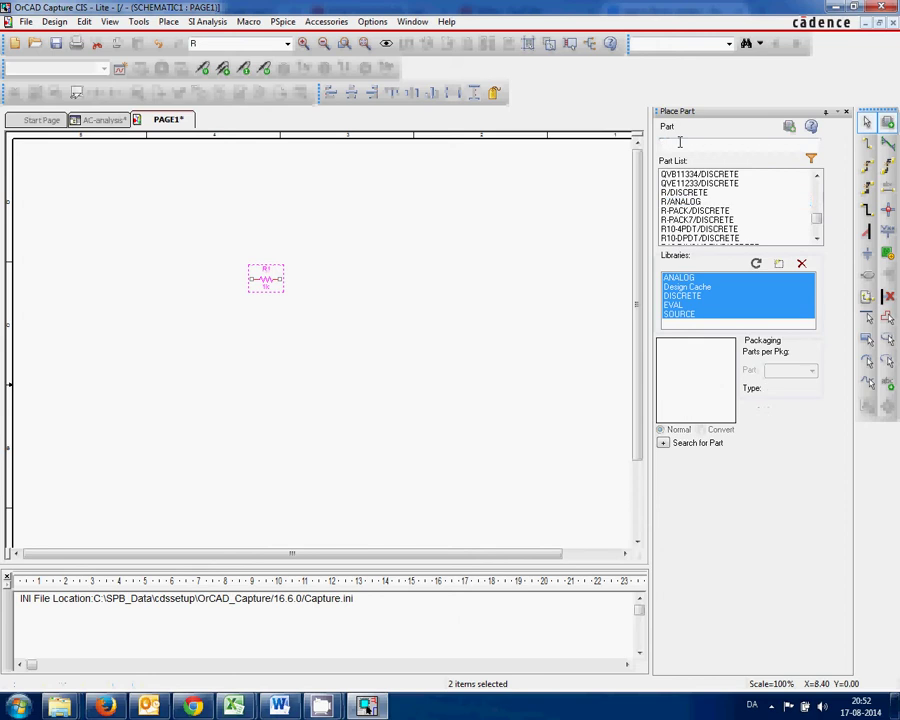
type("c")
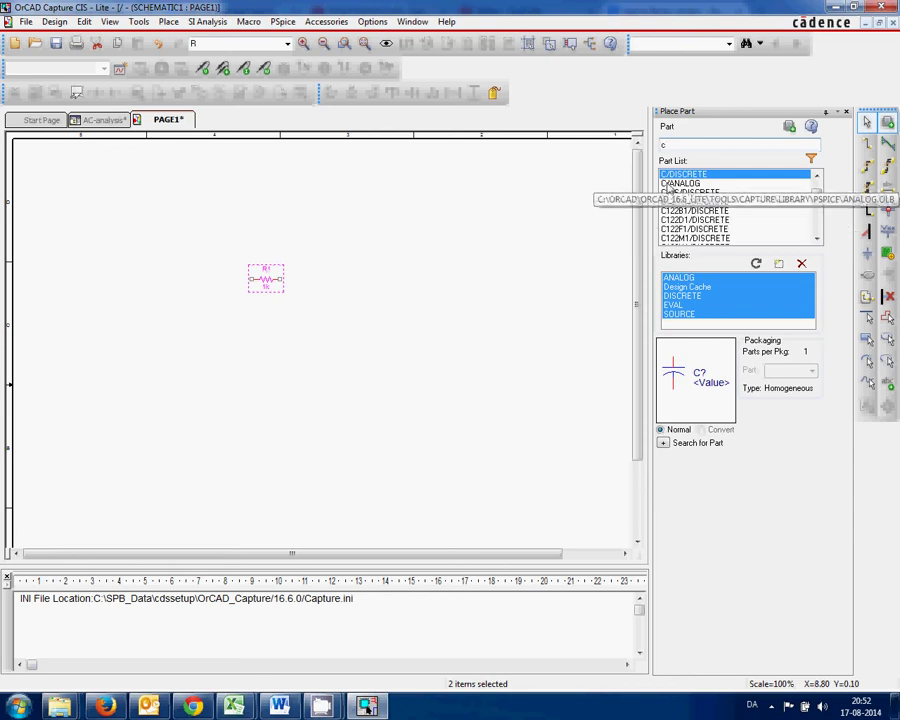
left_click(666, 185)
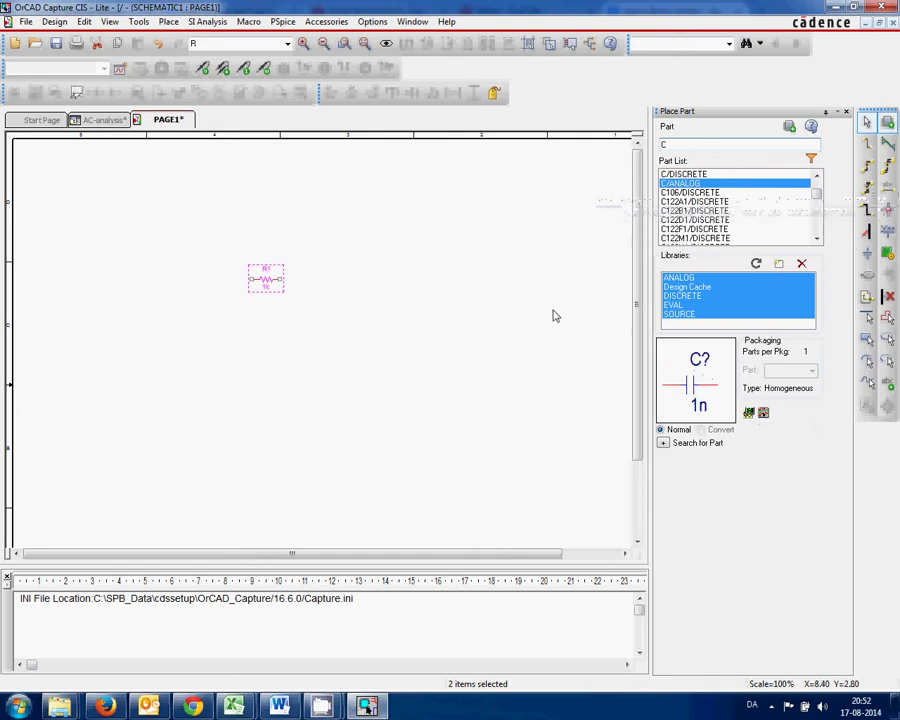
- Place the 1n capacitor upright, rotated twice, just right of R1
left_click(686, 143)
key("Return")
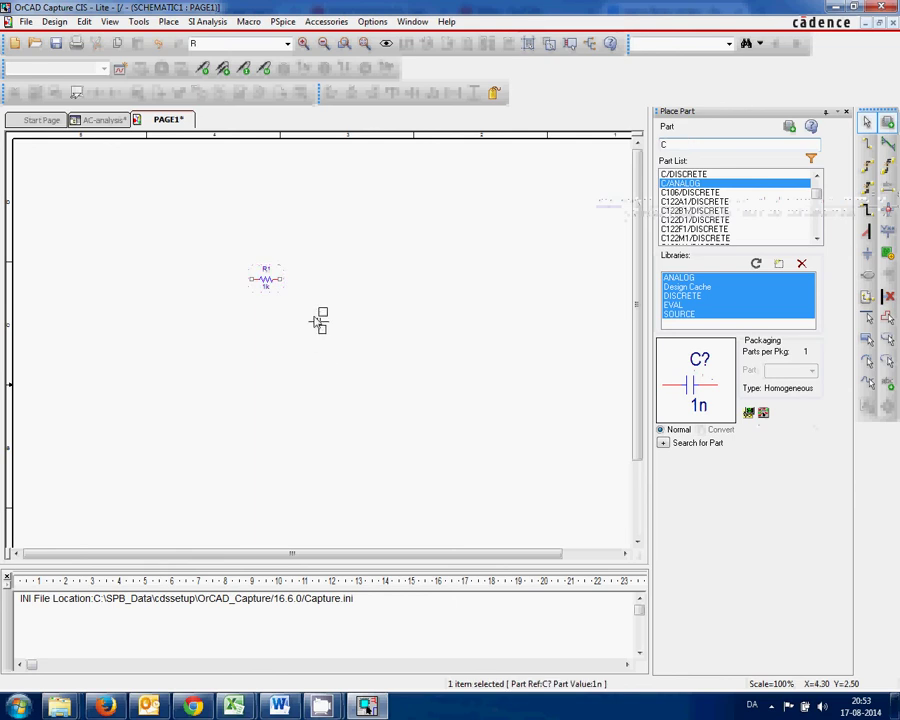
key("r")
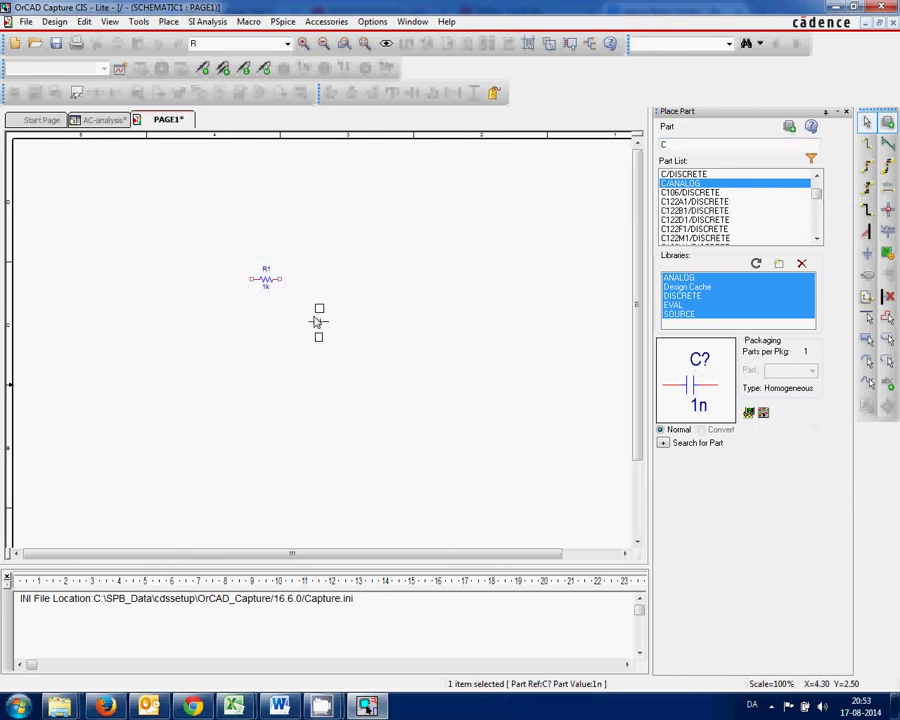
key("r")
key("r")
key("r")
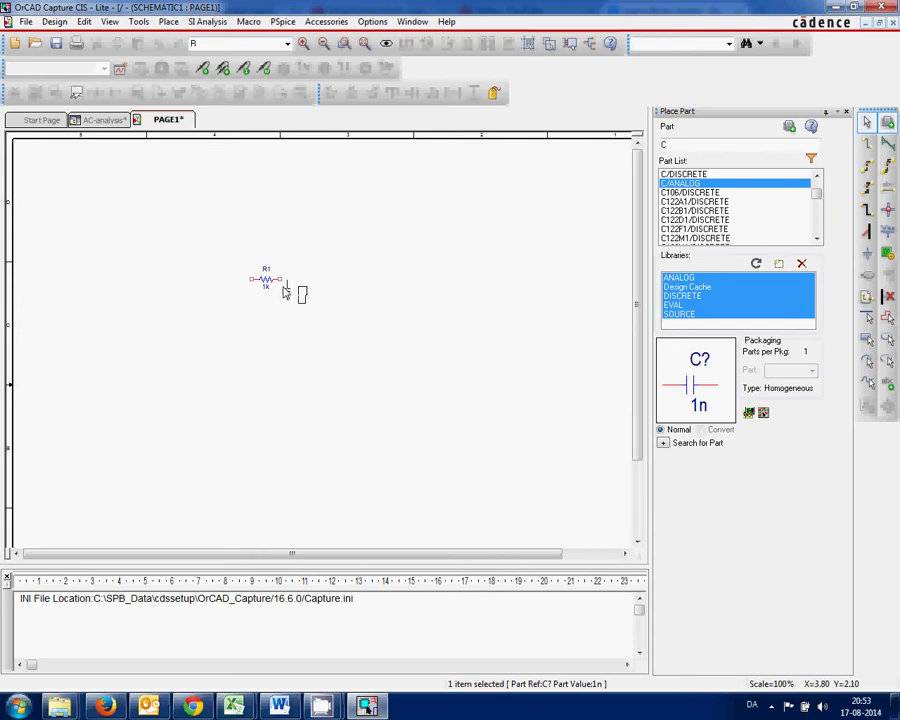
left_click(304, 292)
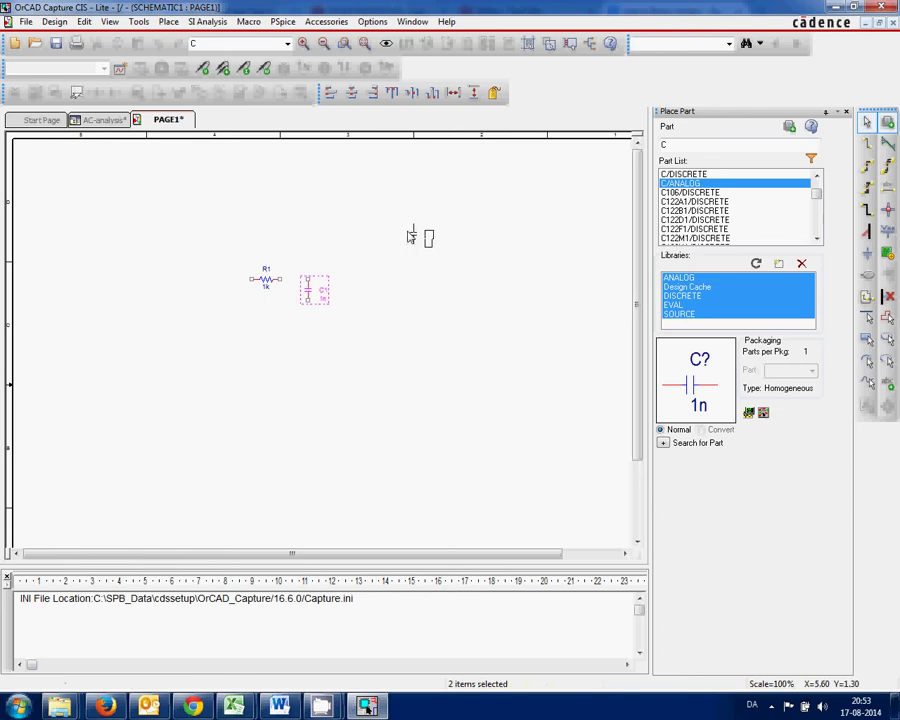
key("Escape")
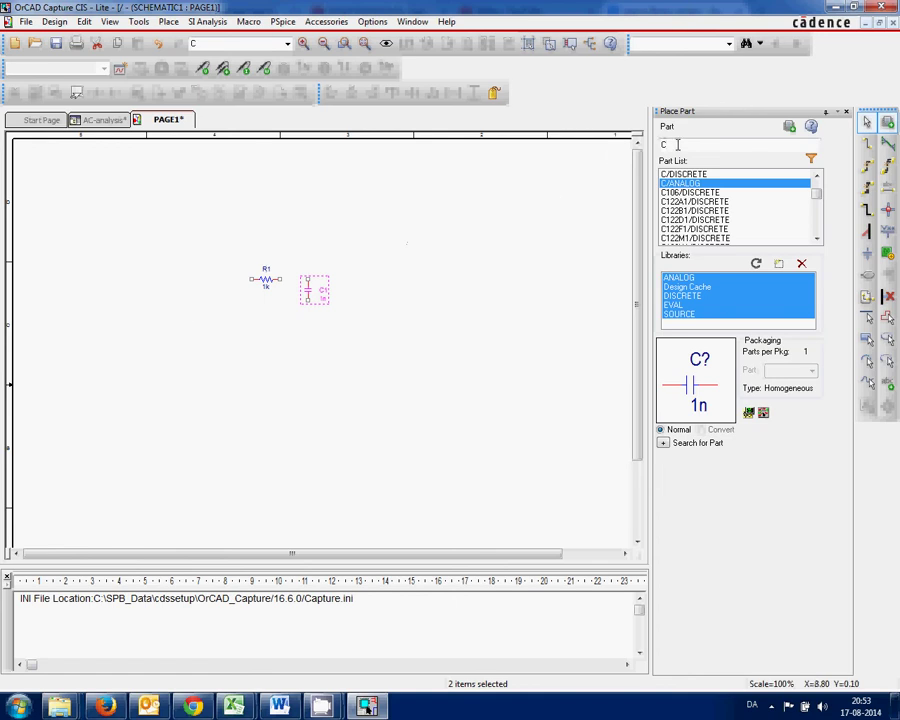
- Place a 1Vac VAC source, V1, to the left of R1
key("BackSpace")
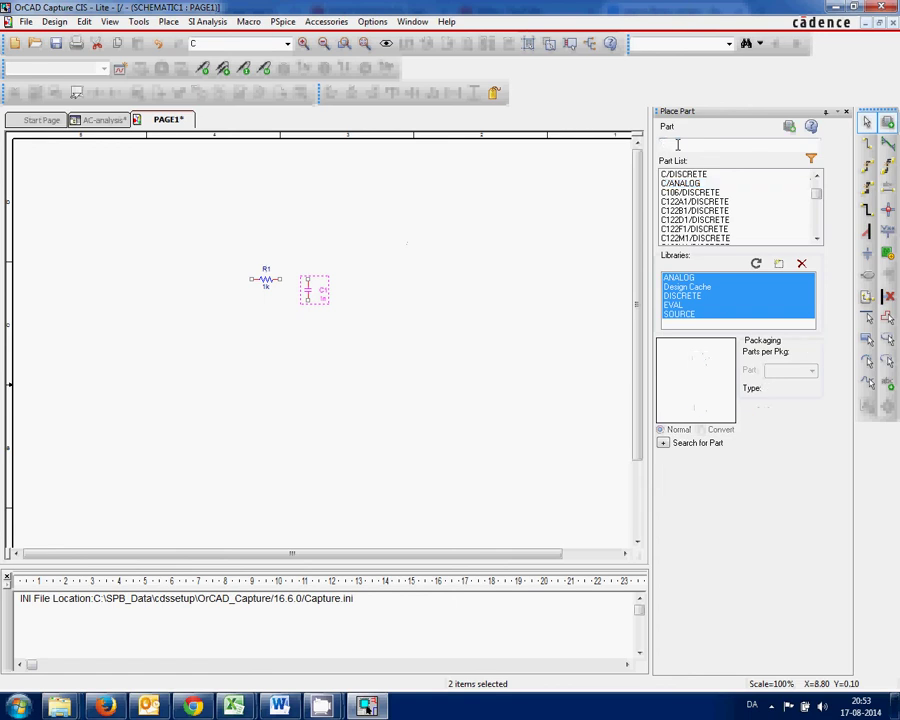
type("vac")
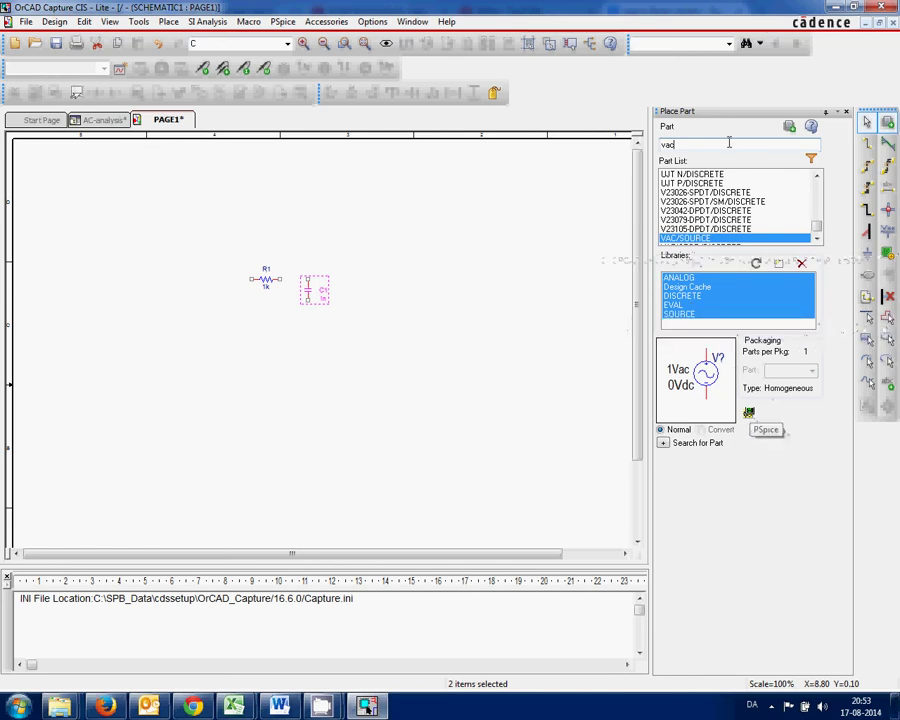
key("Return")
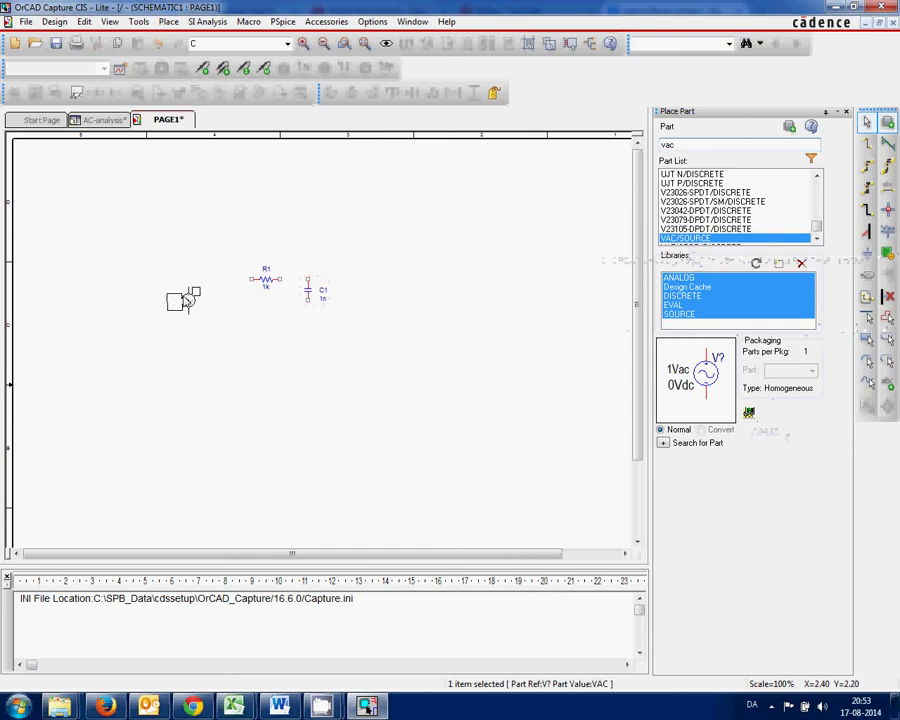
left_click(185, 302)
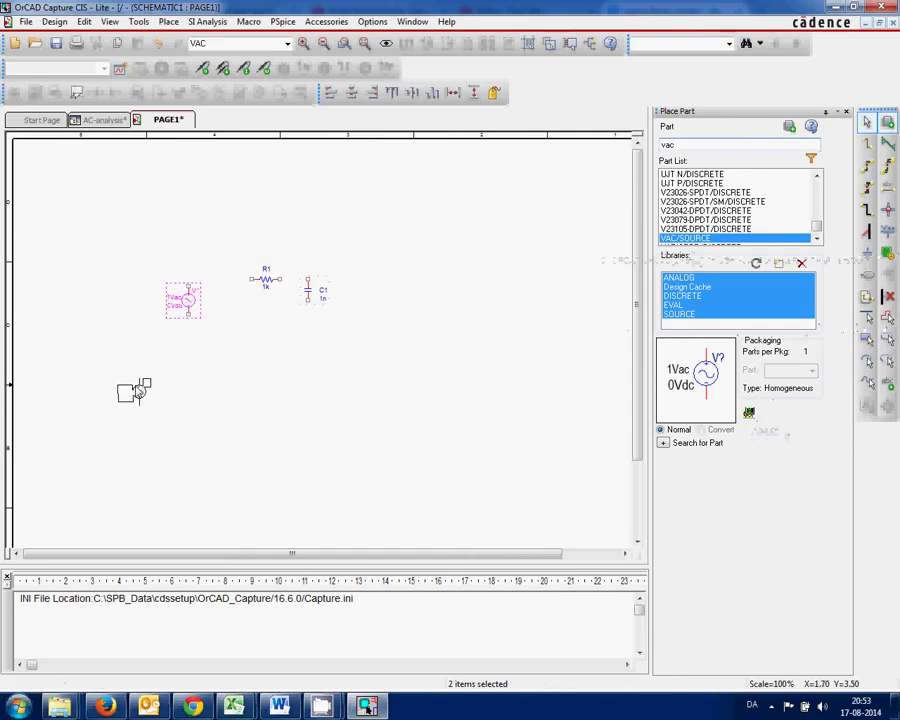
key("Escape")
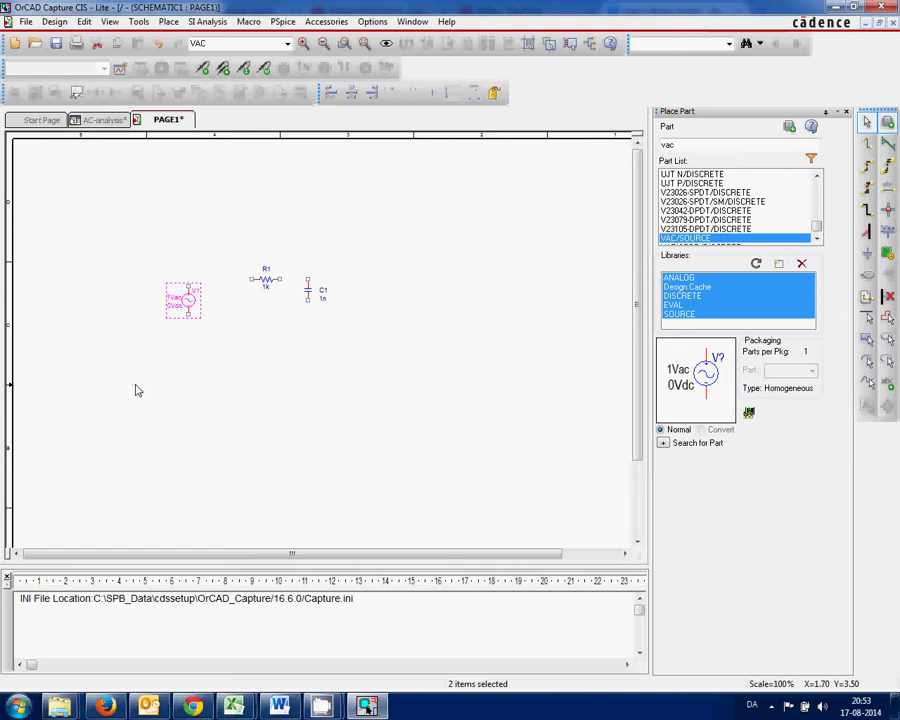
- Zoom to fit, then zoom in to 420% on the source, resistor and capacitor
left_click_drag(112, 233, 388, 333)
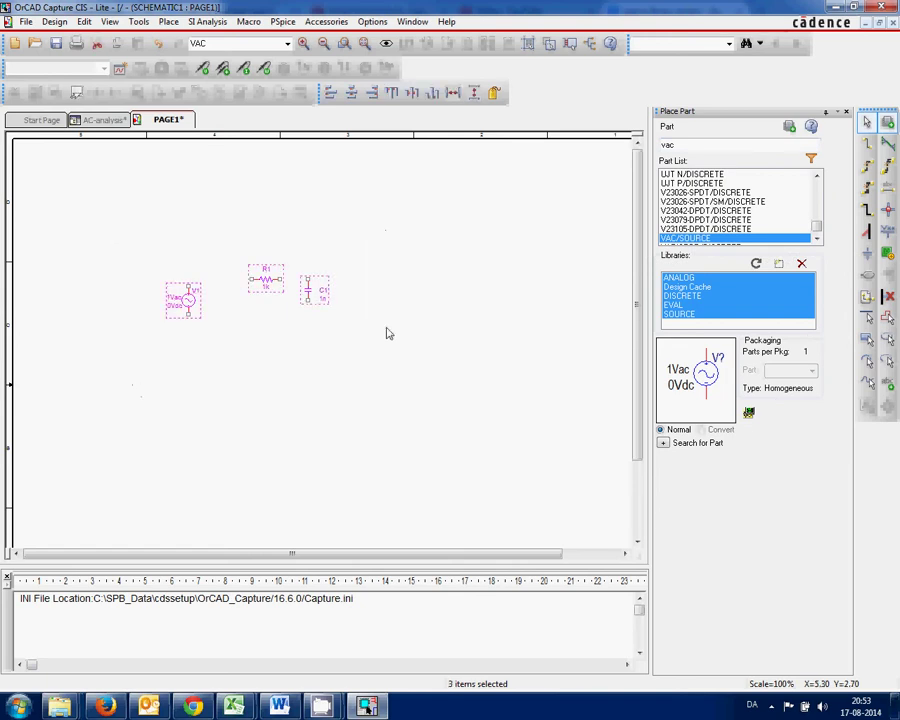
left_click(363, 45)
left_click_drag(238, 308, 405, 445)
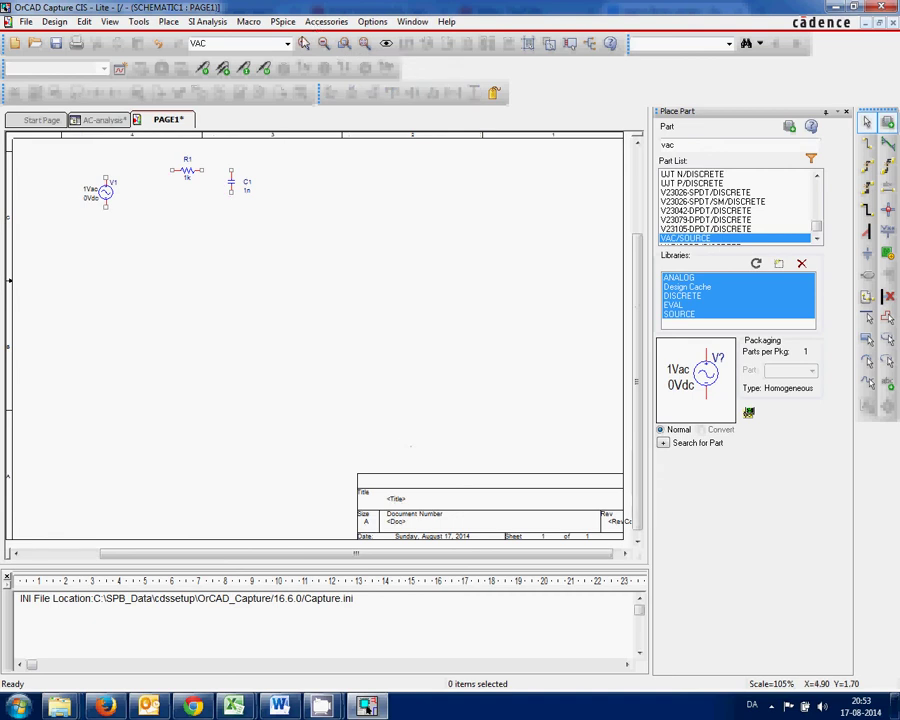
left_click(303, 44)
left_click(303, 44)
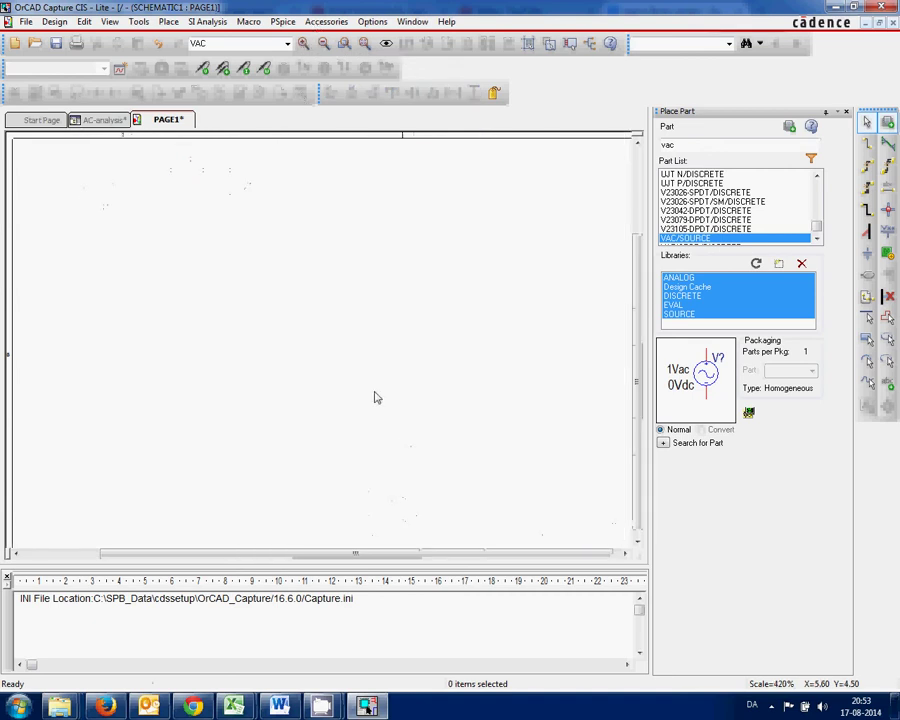
left_click_drag(376, 556, 128, 556)
left_click_drag(636, 381, 636, 265)
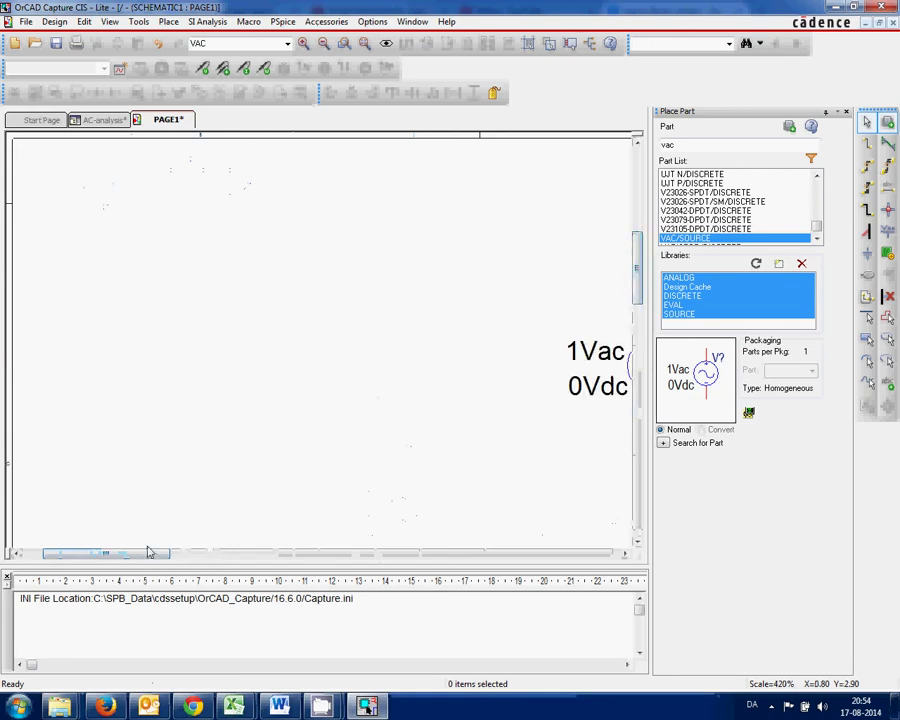
left_click_drag(148, 556, 265, 569)
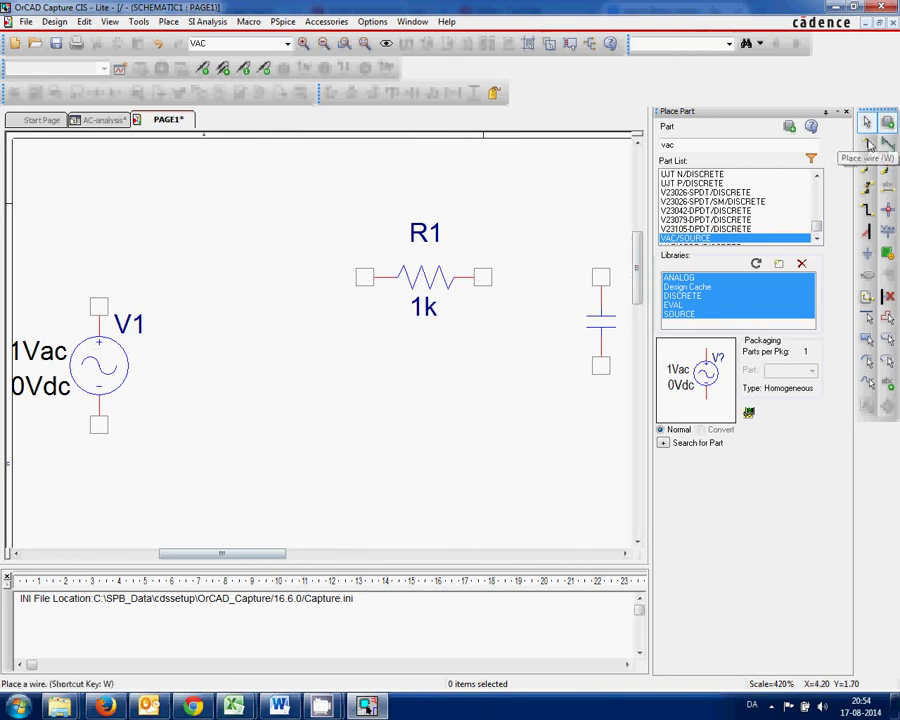
- Wire V1's top pin to R1, R1 to the capacitor top, and the capacitor bottom back to V1
left_click(869, 146)
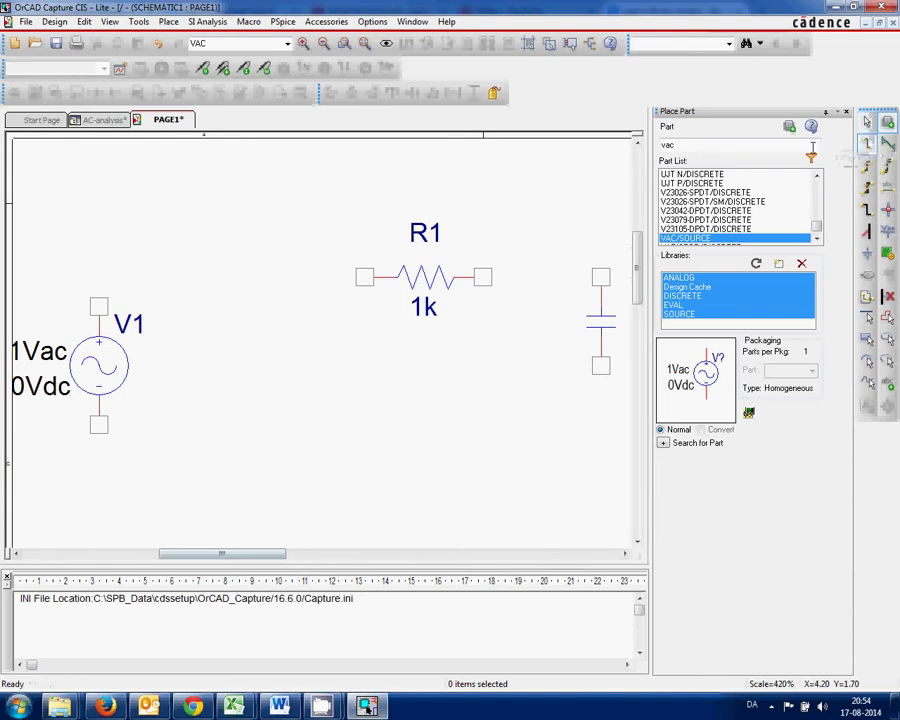
left_click(98, 306)
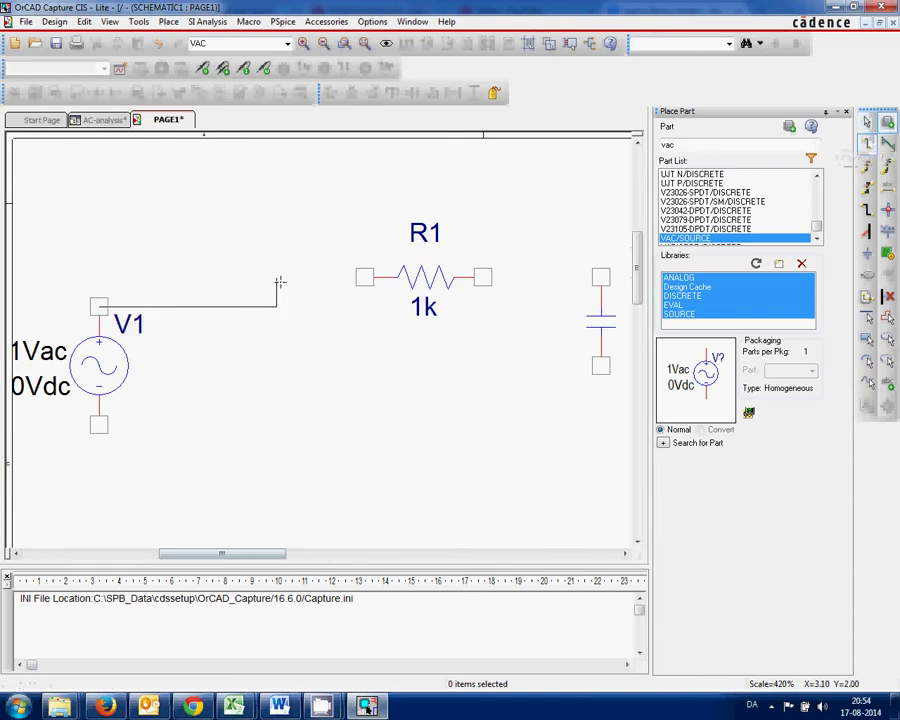
left_click(364, 277)
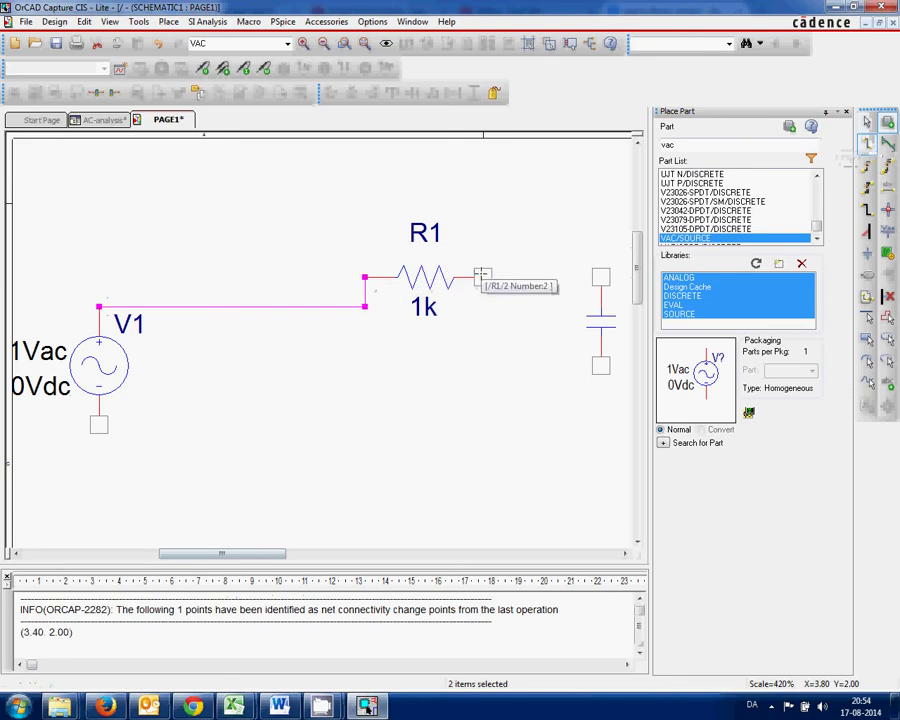
left_click(479, 276)
left_click(600, 277)
left_click(600, 366)
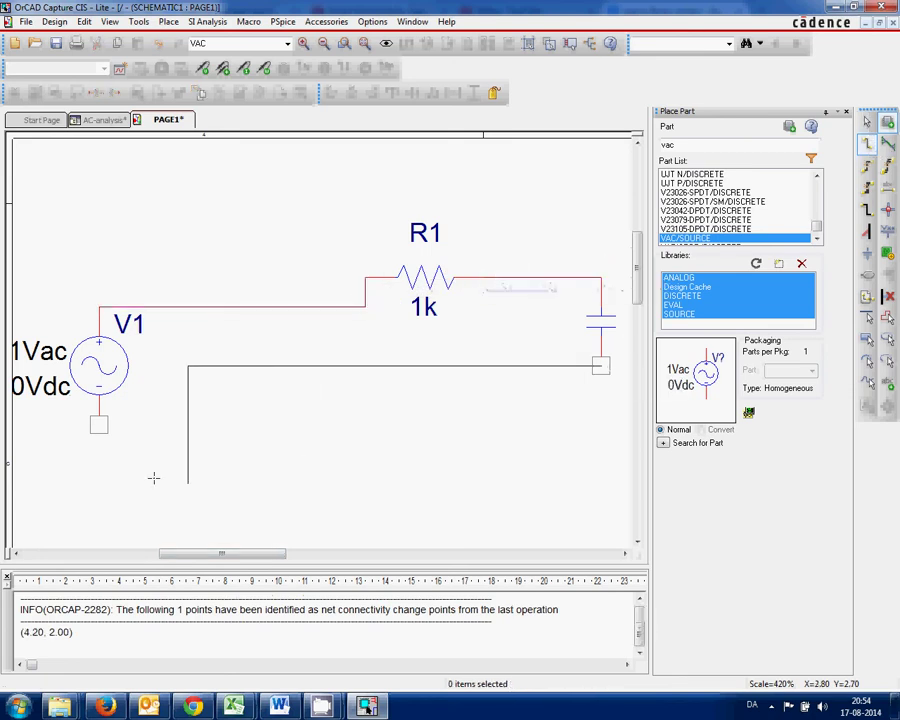
left_click(98, 424)
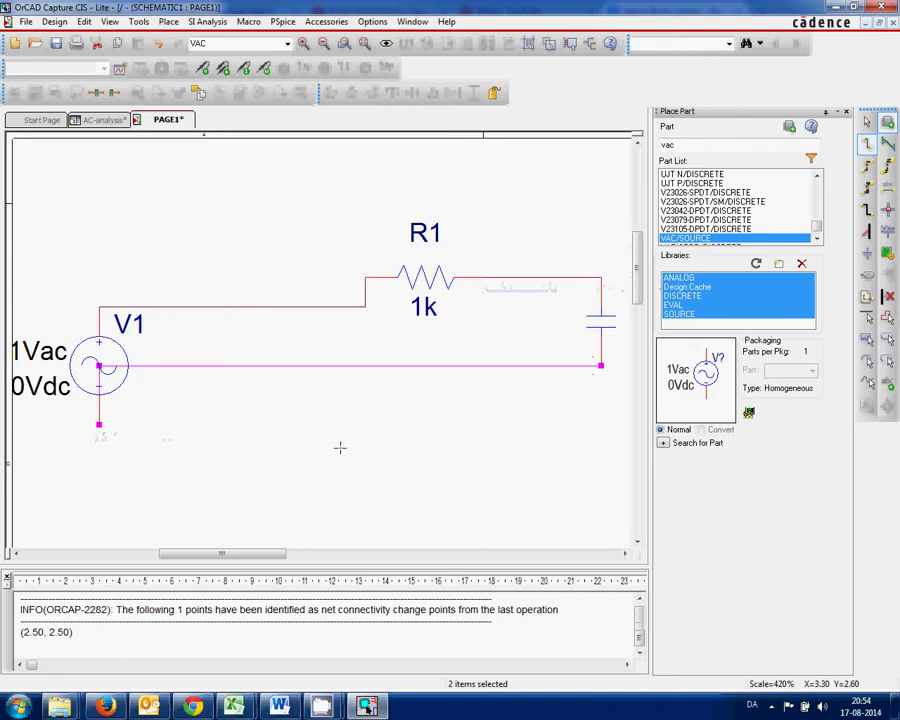
key("Escape")
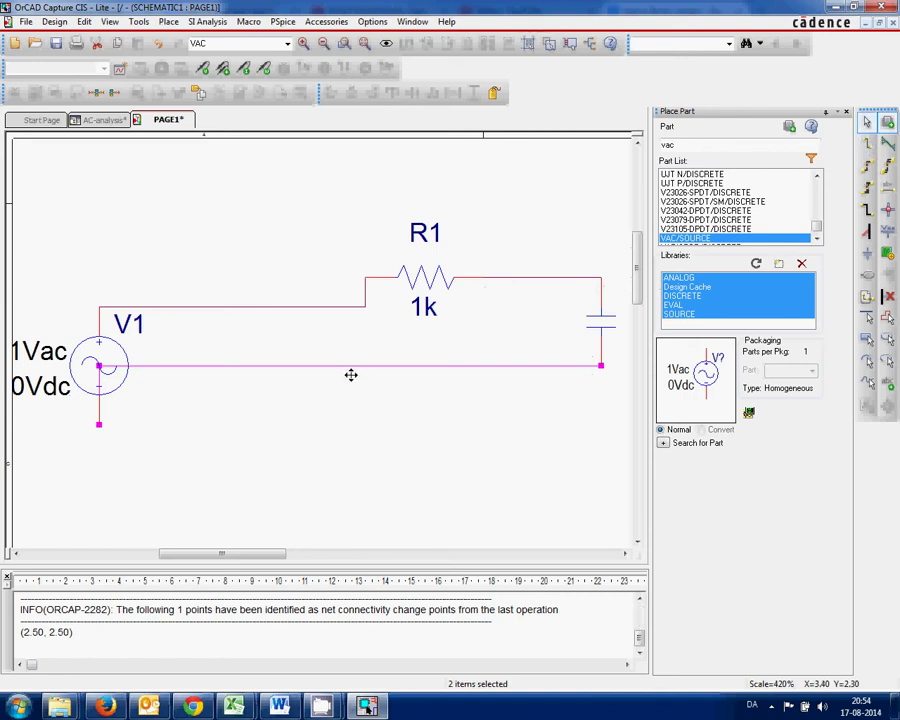
- Straighten the wires, moving the bottom wire to V1's lower pin and the top wire level with R1
left_click_drag(354, 367, 356, 432)
left_click(289, 307)
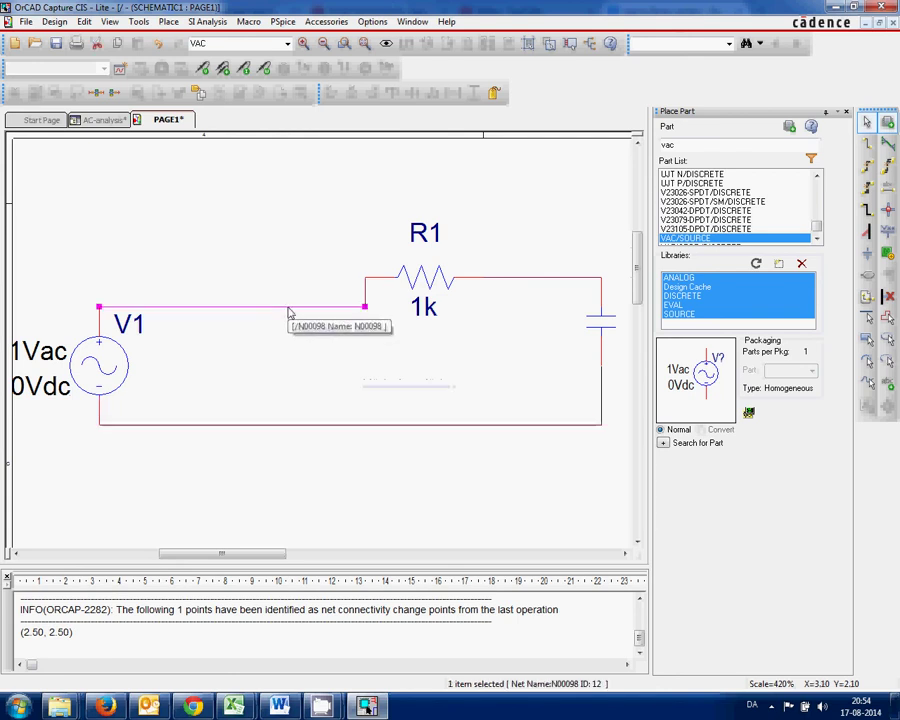
left_click_drag(288, 310, 286, 284)
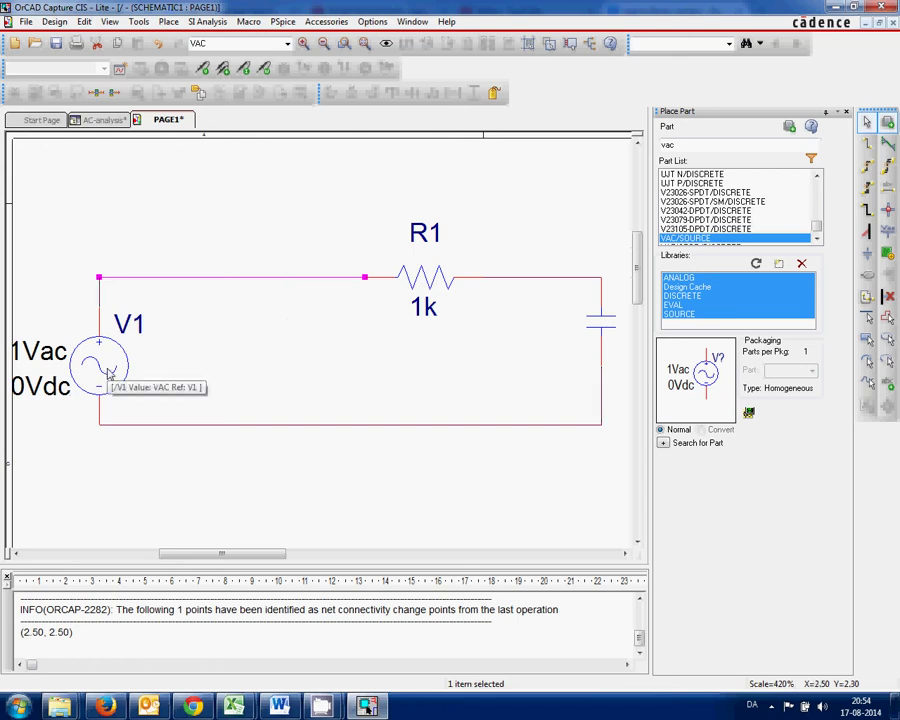
left_click(250, 339)
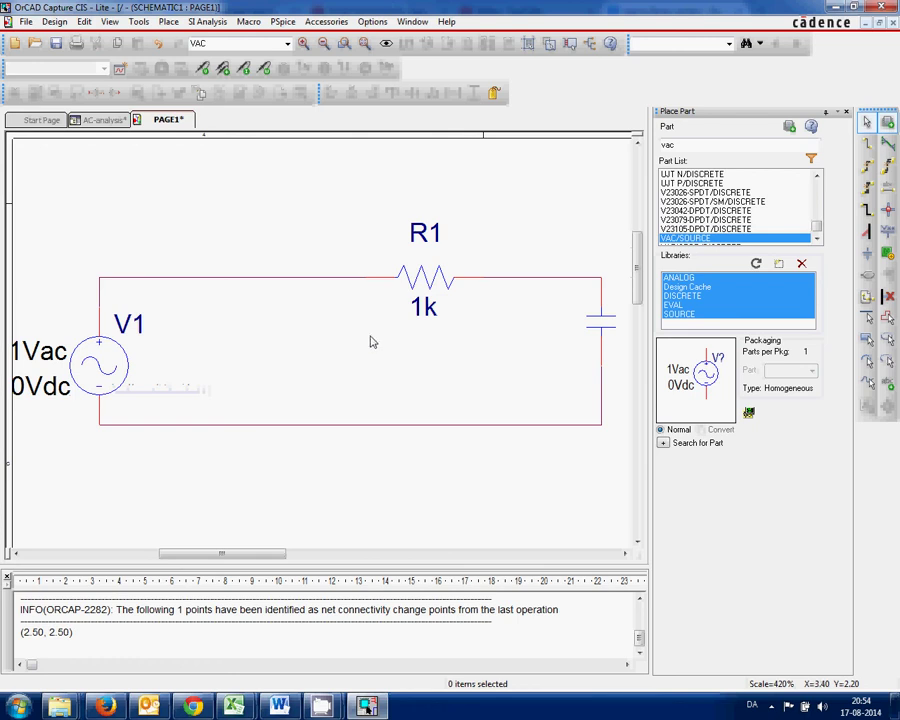
- Place a 0/CAPSYM ground symbol on the RC loop's bottom wire
left_click(867, 257)
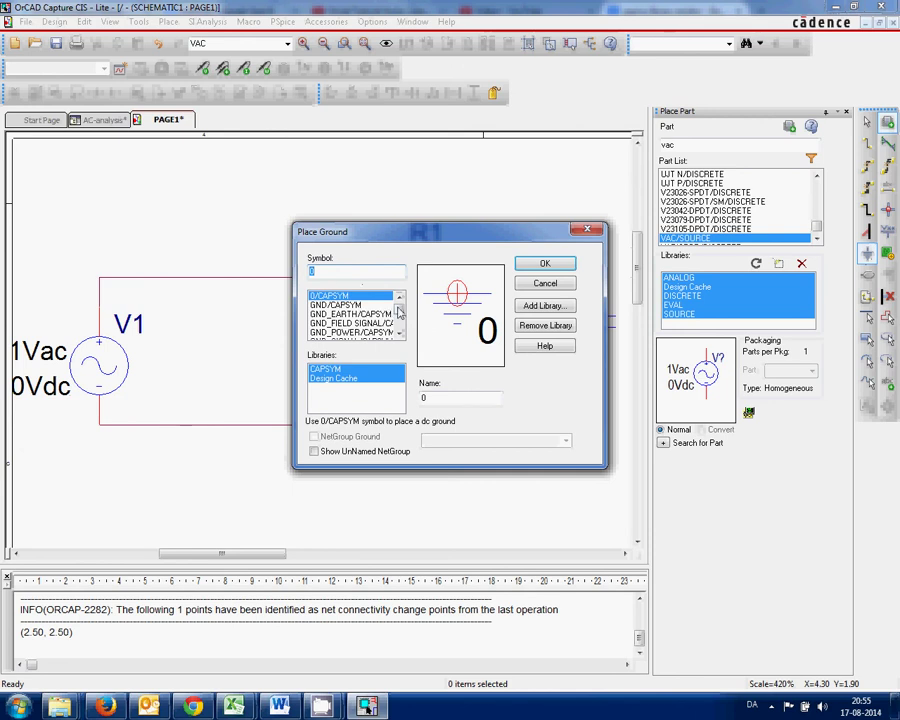
mouse_move(398, 312)
left_mouse_down()
mouse_move(398, 320)
mouse_move(398, 308)
left_mouse_up()
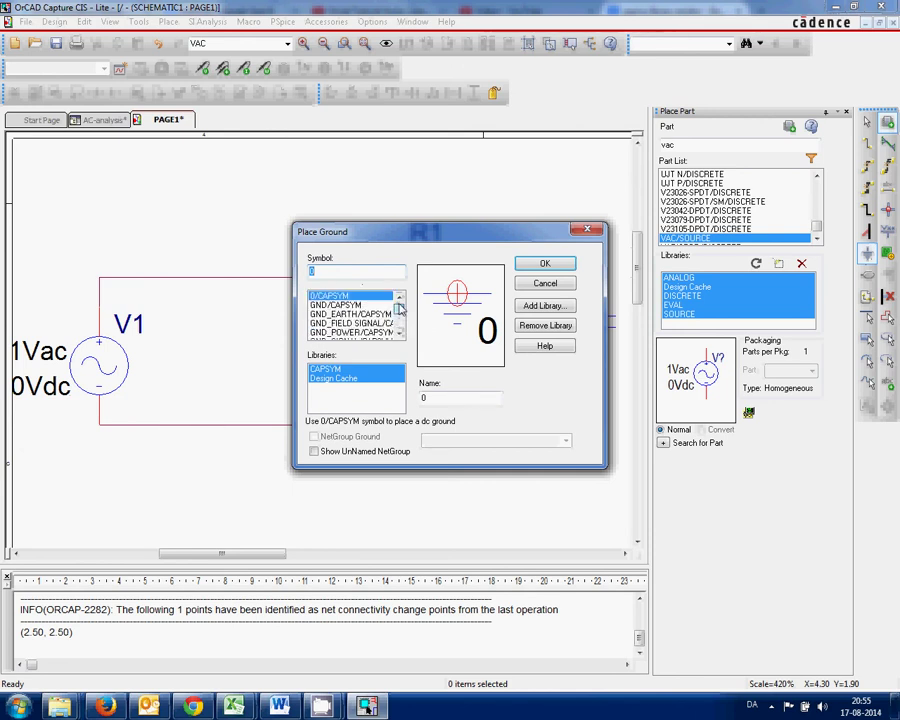
left_click(545, 264)
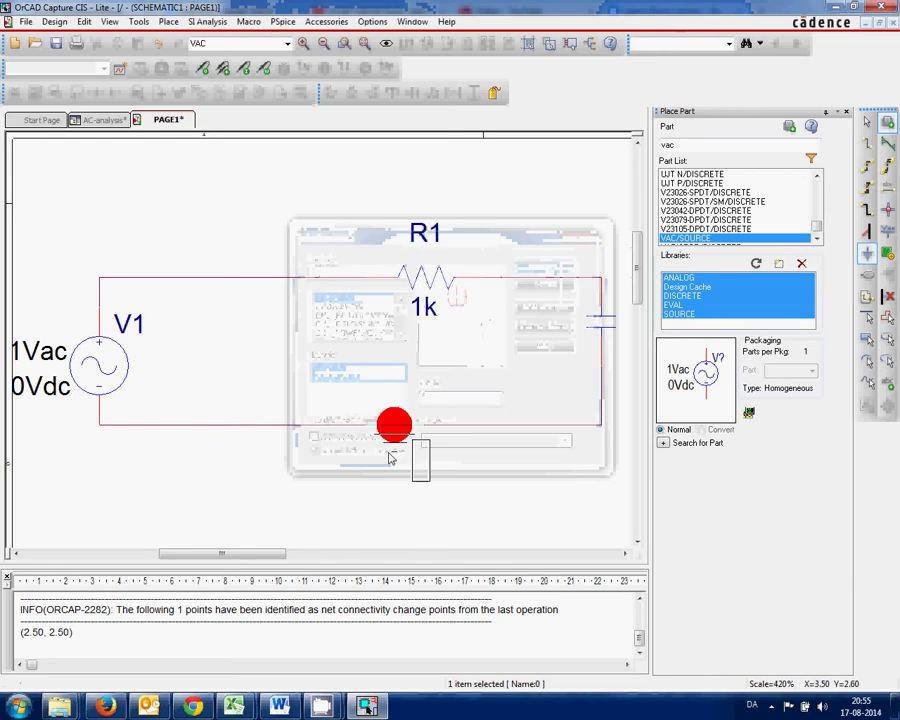
left_click(340, 470)
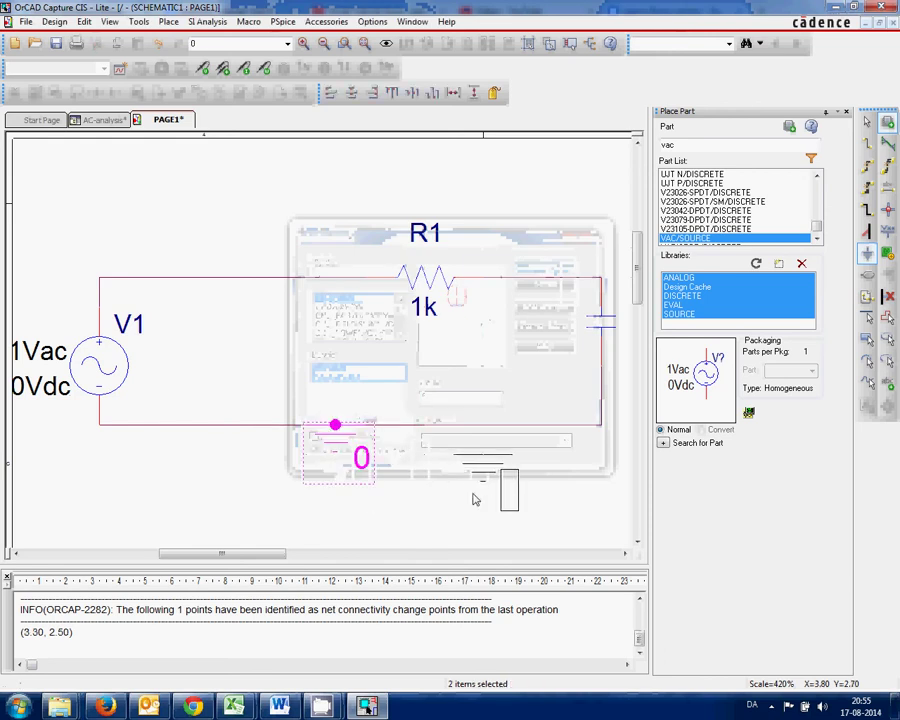
key("Escape")
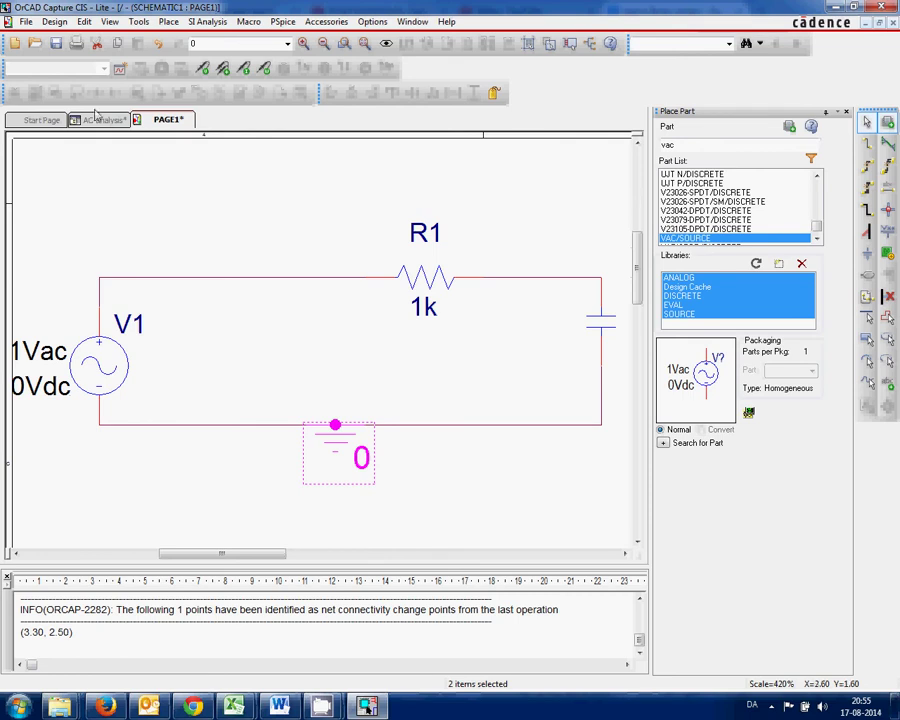
- Save the design, create the acsimulation simulation profile, and open its settings for editing
left_click(57, 46)
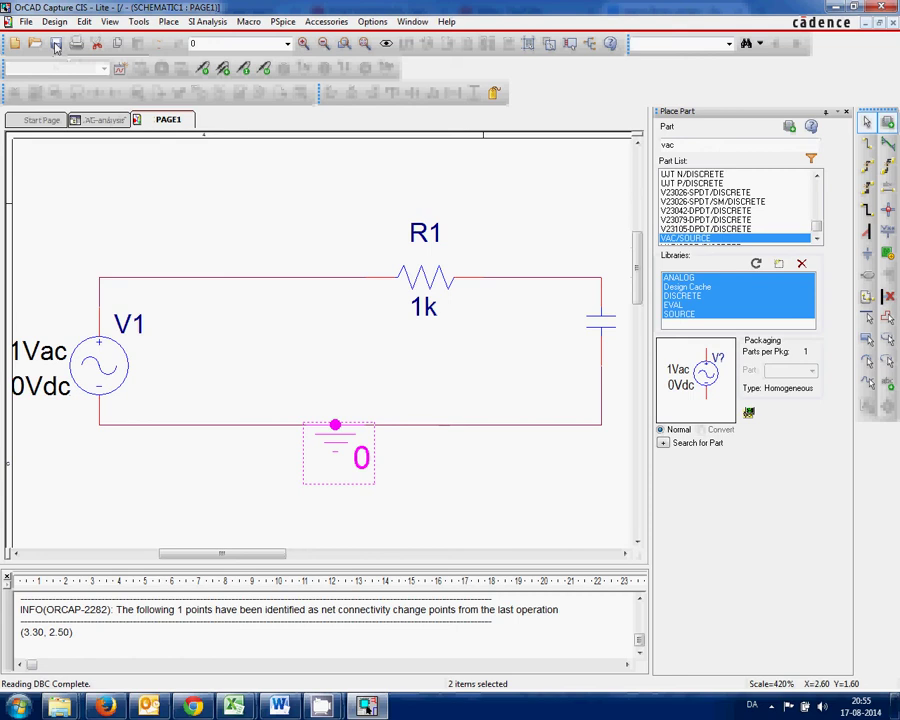
left_click(279, 24)
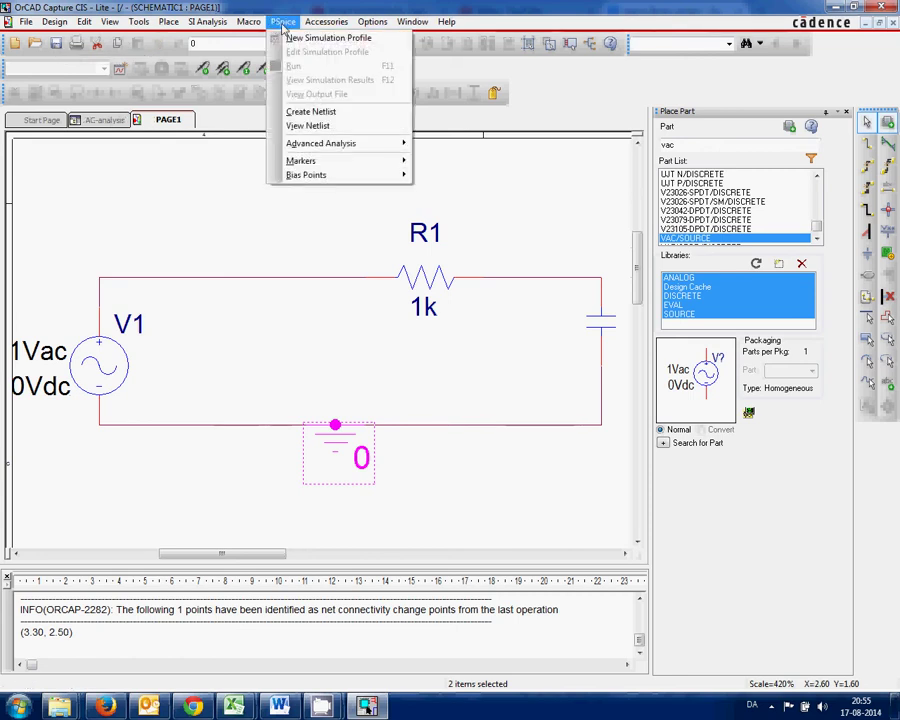
left_click(306, 40)
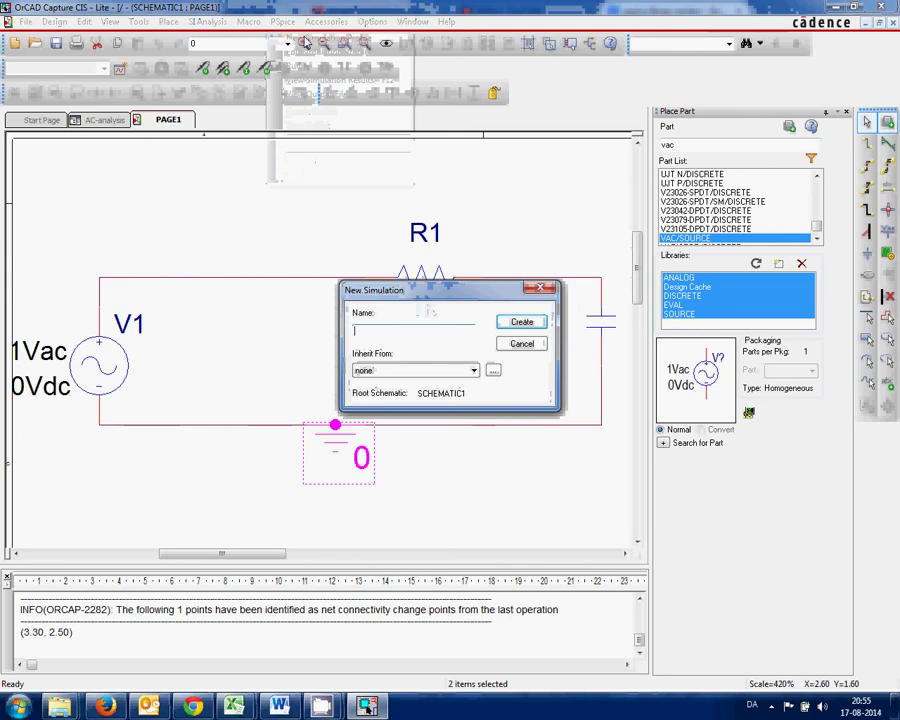
type("acs")
type("im")
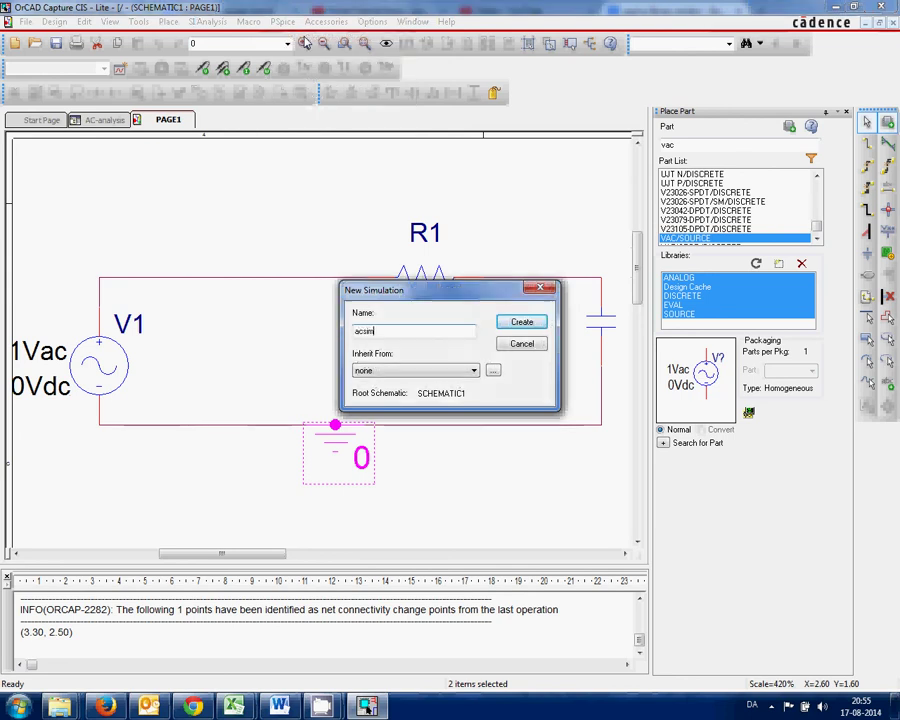
type("ulation")
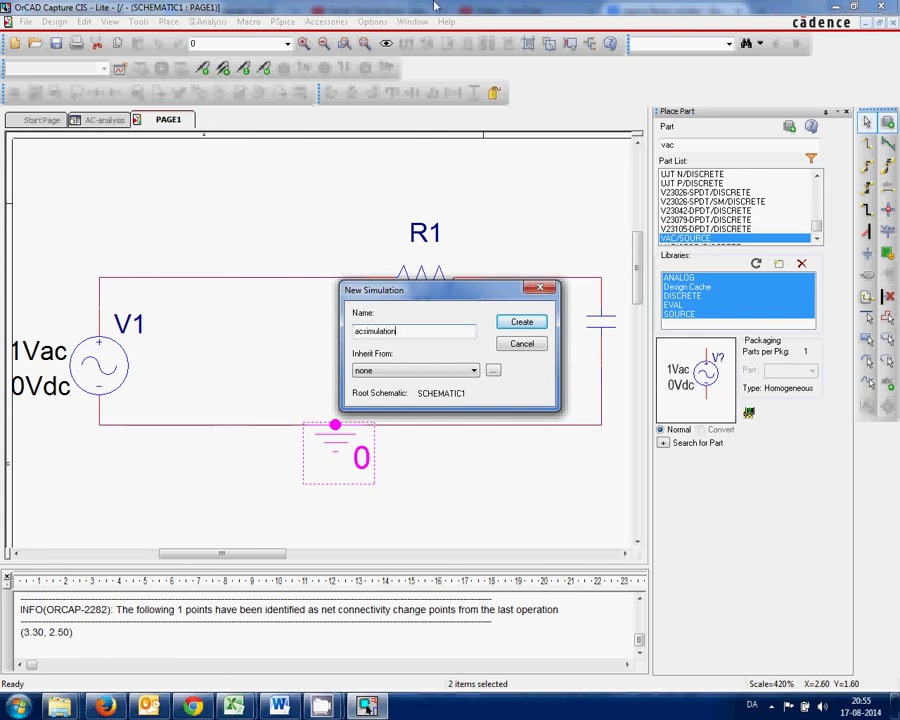
left_click(519, 325)
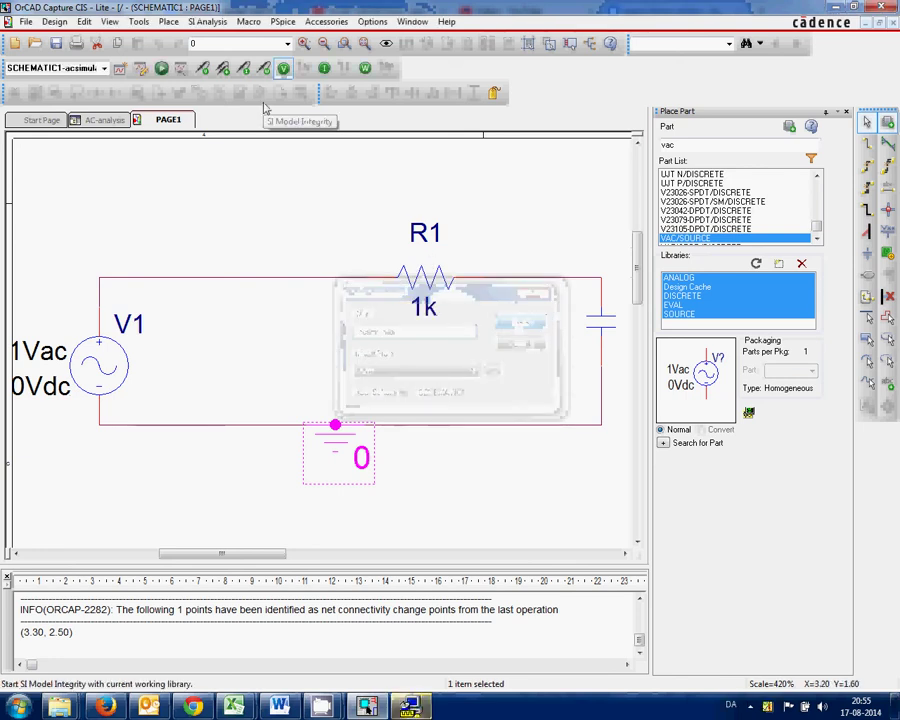
left_click(282, 22)
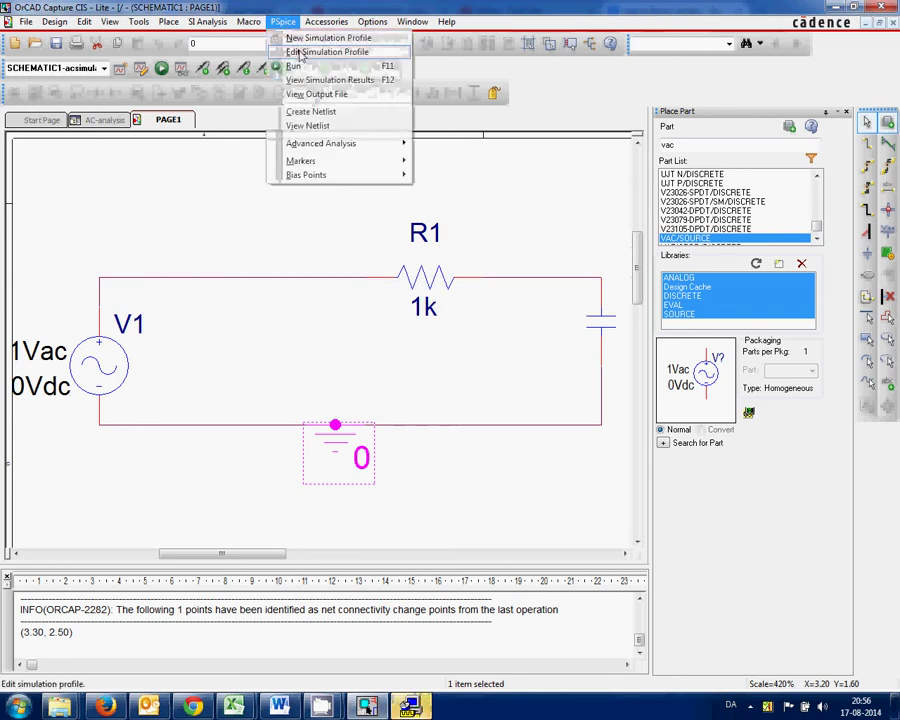
left_click(300, 52)
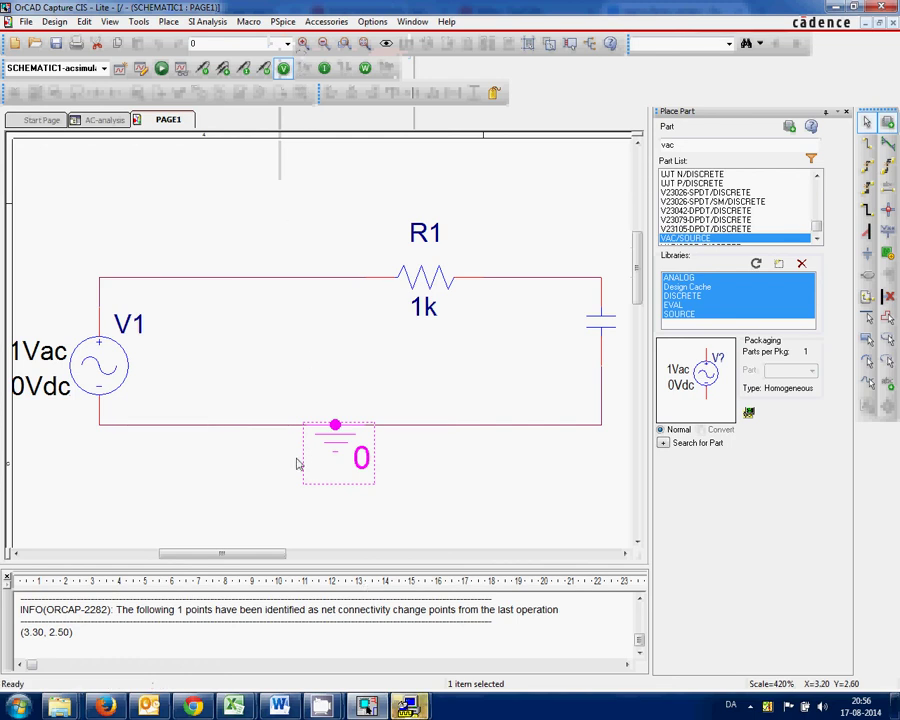
- Make acsimulation an AC Sweep/Noise analysis, logarithmic decade, 1k to 1M, 10 points per decade
mouse_move(404, 708)
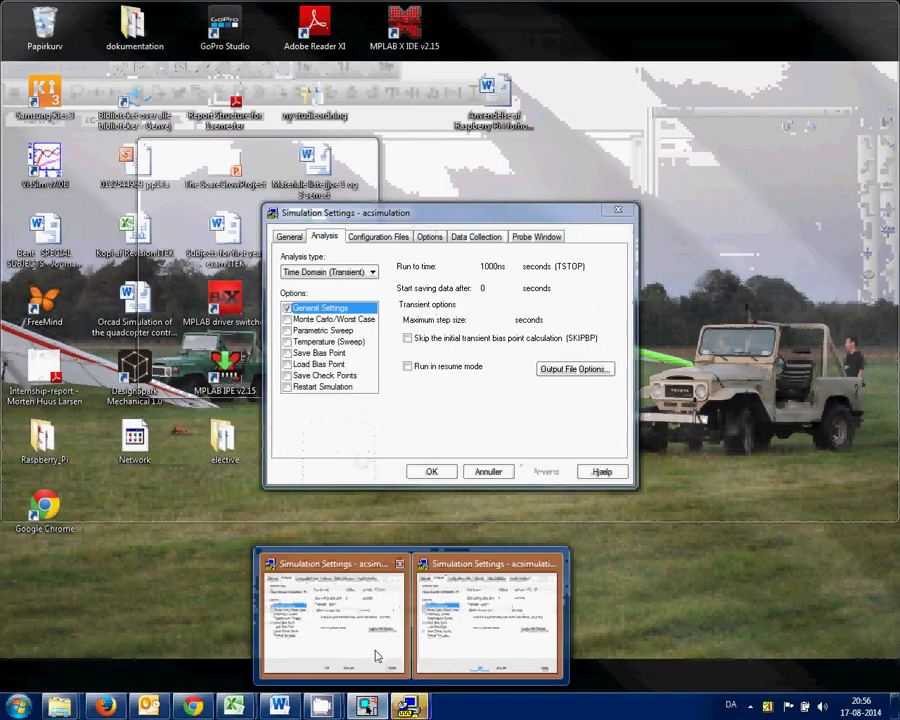
left_click(372, 652)
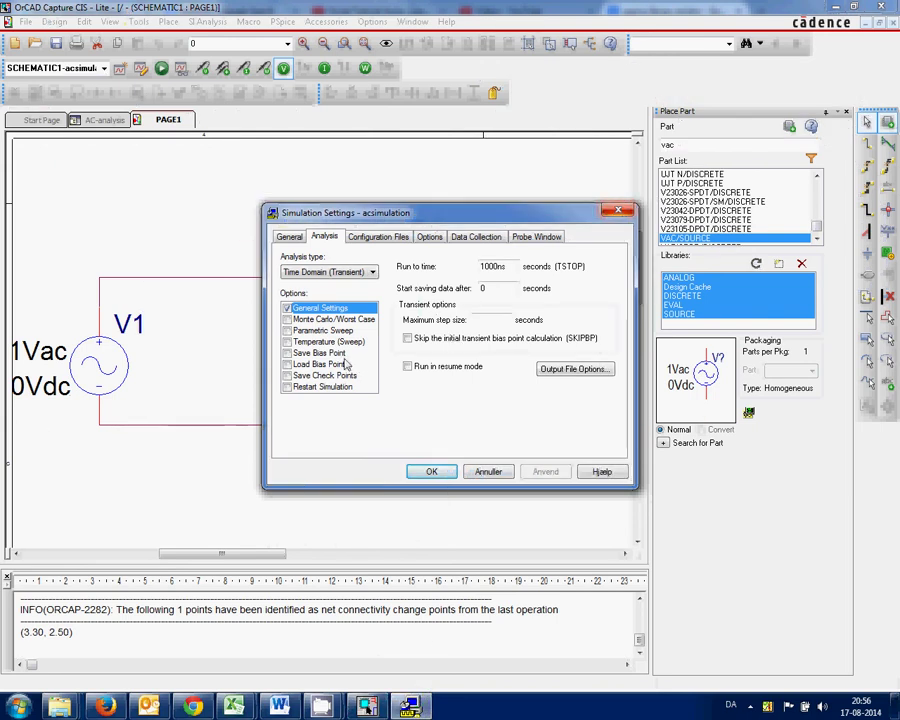
left_click(371, 273)
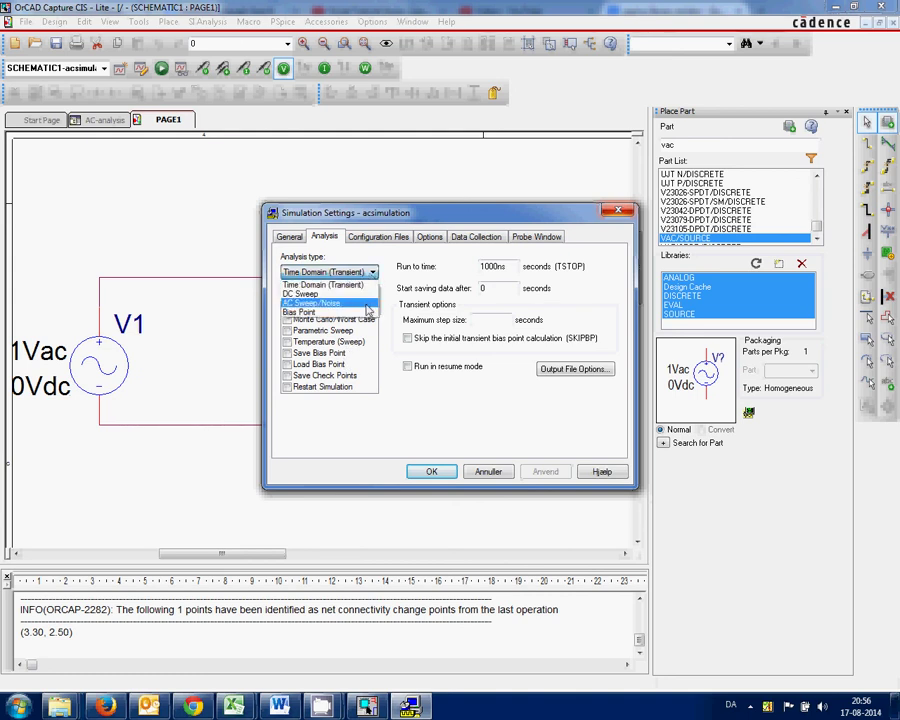
left_click(368, 304)
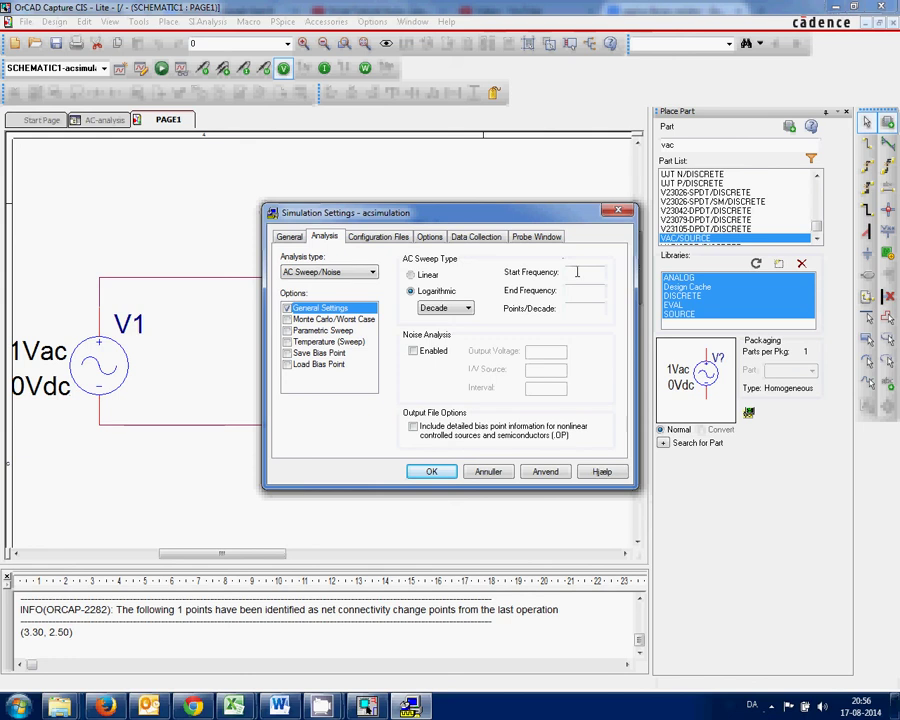
left_click_drag(529, 216, 614, 261)
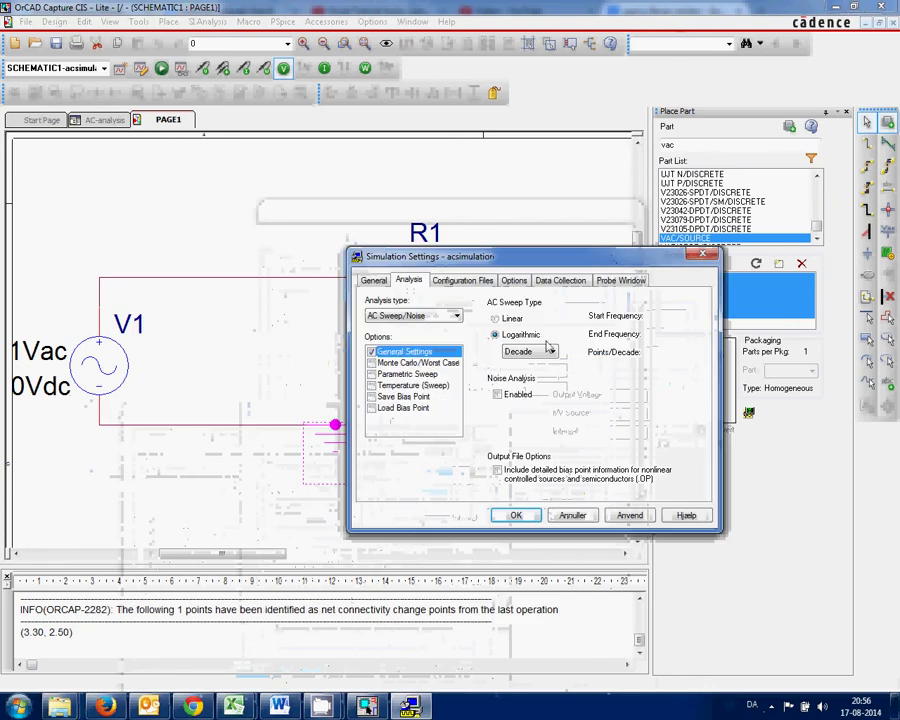
left_click(665, 316)
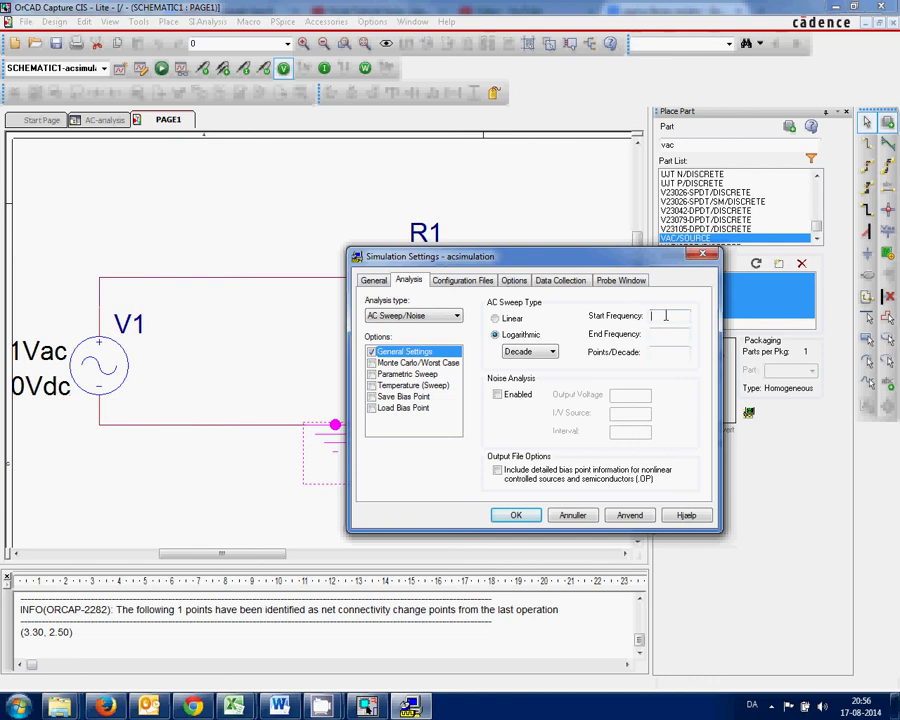
type("1k")
left_click(666, 333)
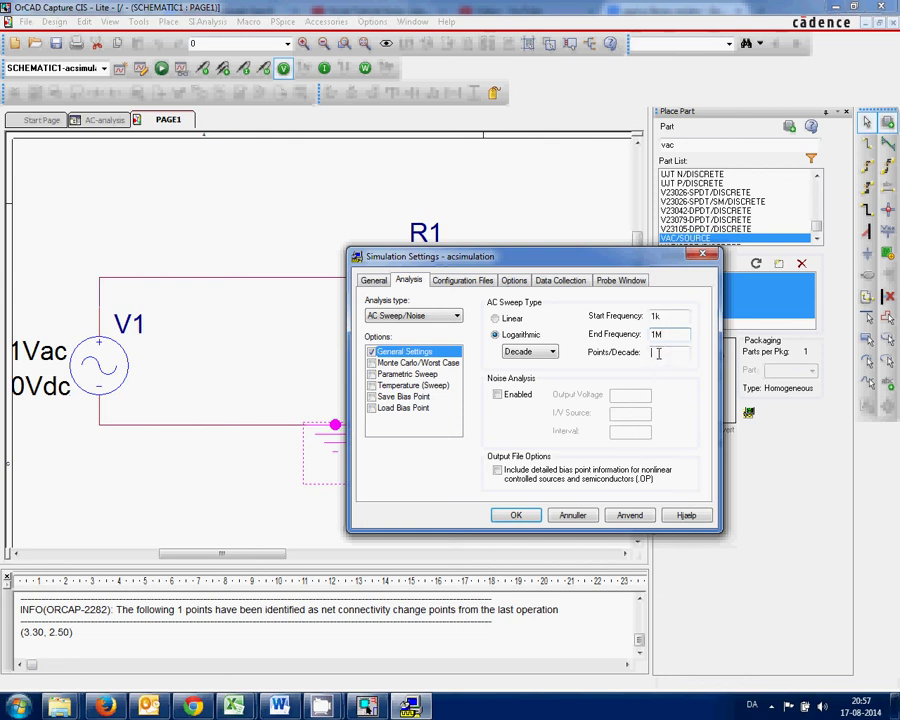
left_click(658, 353)
type("10")
left_click(517, 514)
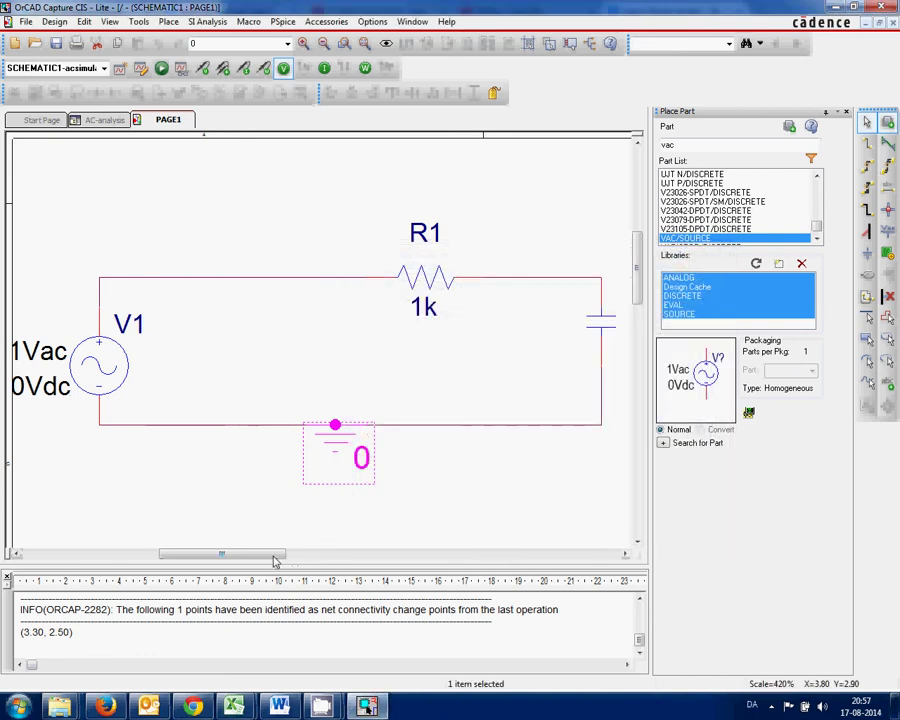
- Close the Place Part panel and run PSpice, generating the SCHEMATIC1.net netlist
left_click_drag(274, 557, 295, 557)
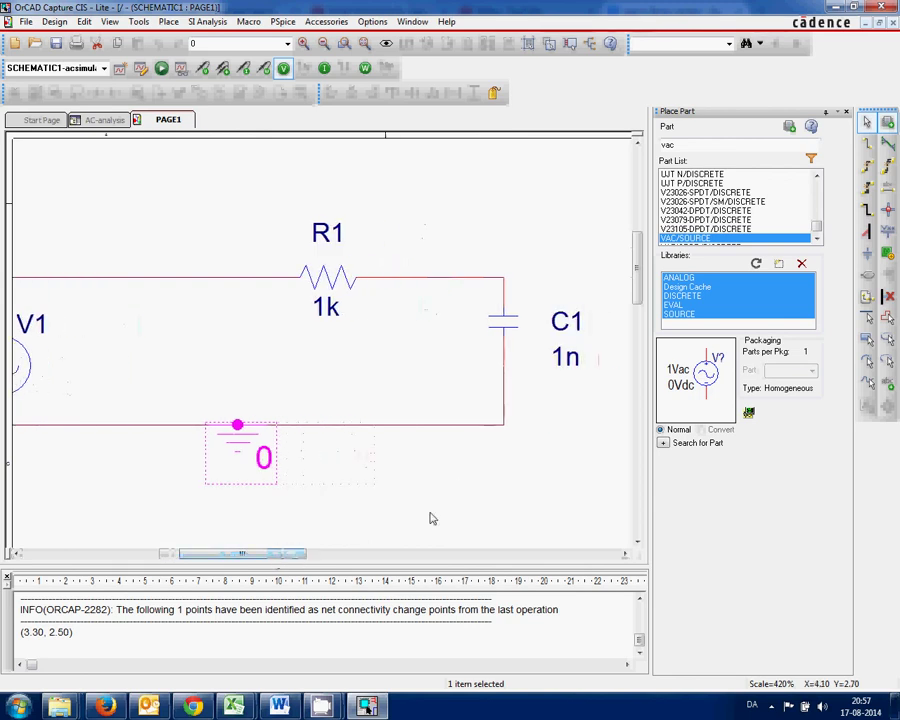
mouse_move(285, 555)
left_mouse_down()
mouse_move(292, 557)
mouse_move(258, 557)
mouse_move(272, 563)
left_mouse_up()
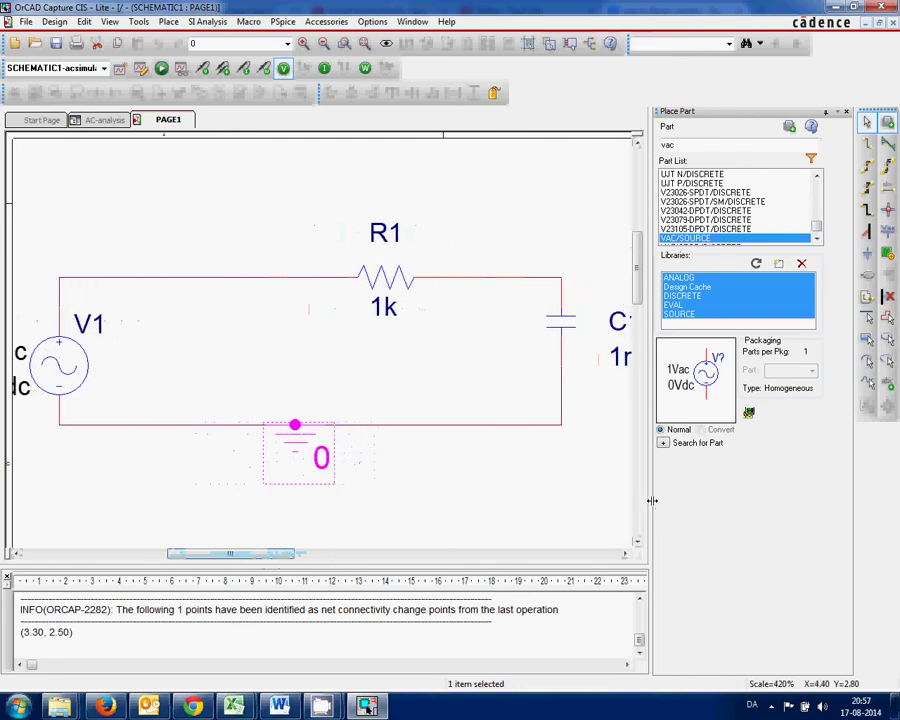
left_click_drag(651, 500, 743, 491)
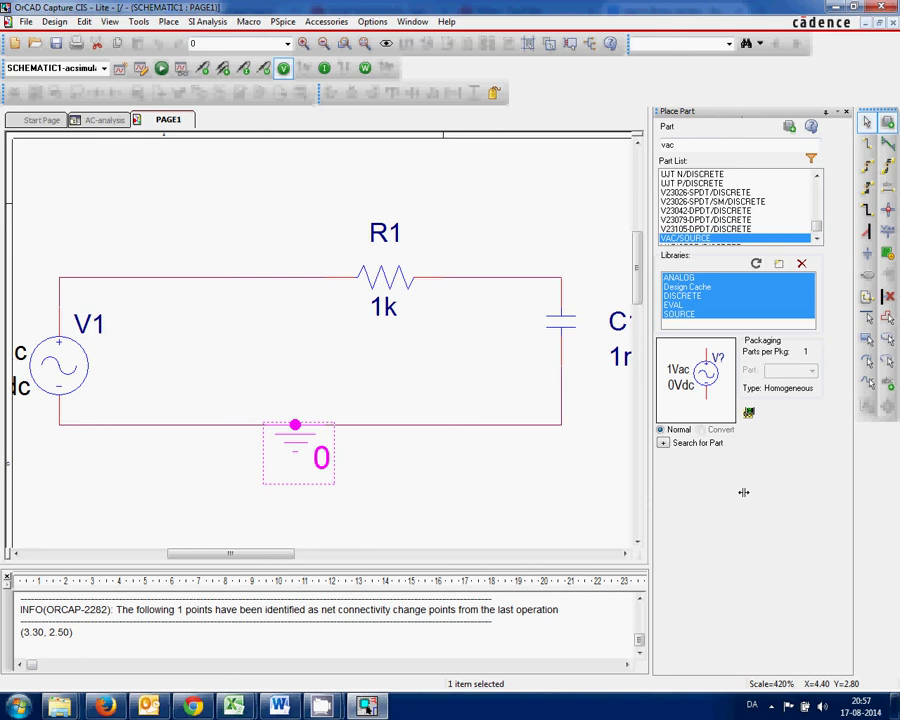
left_click(846, 112)
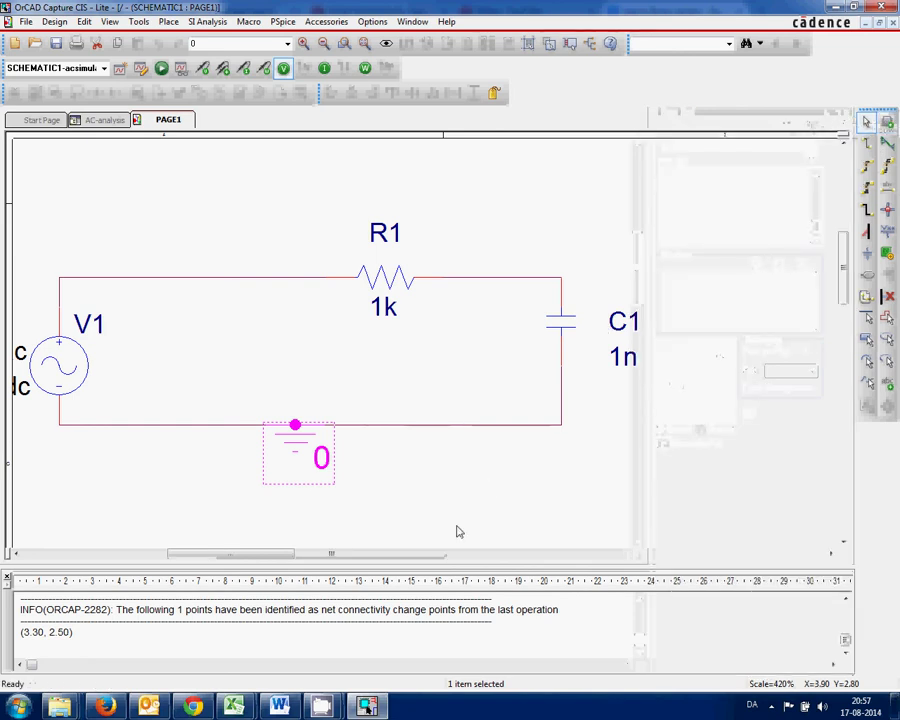
left_click(284, 22)
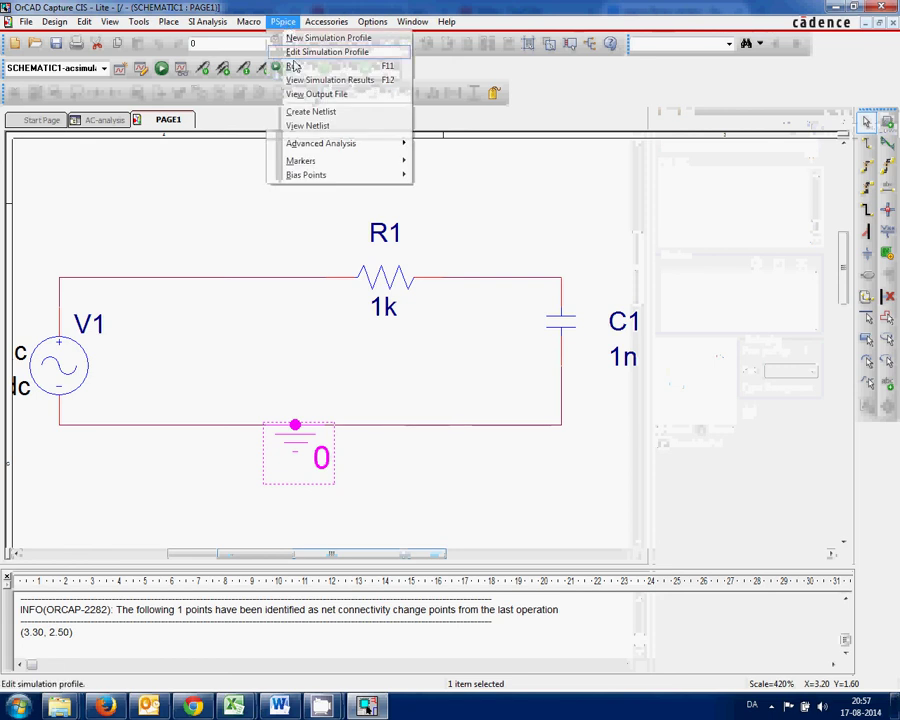
left_click(293, 66)
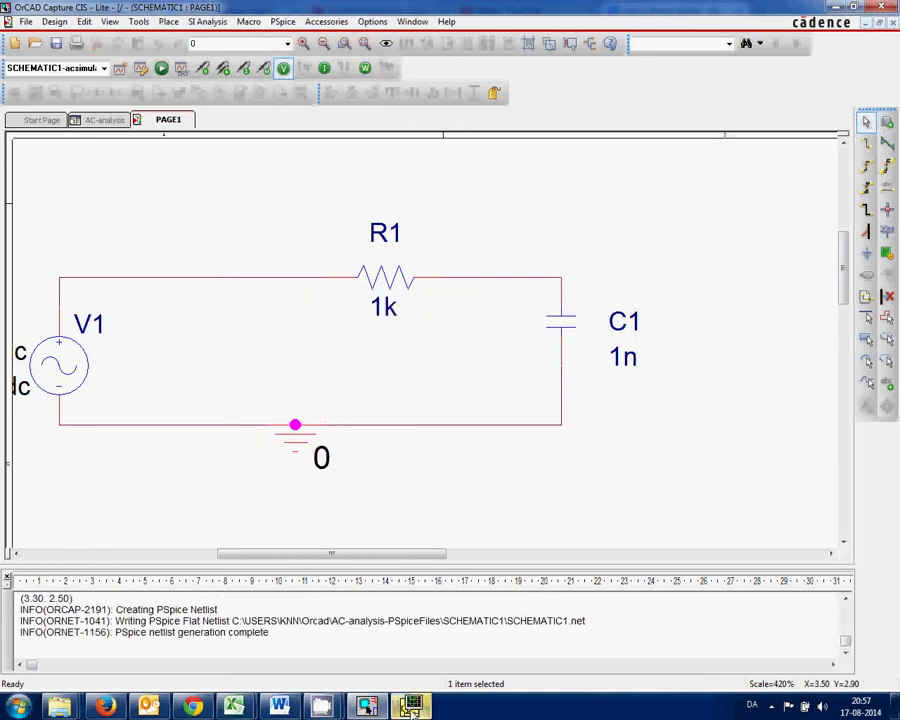
left_click(410, 706)
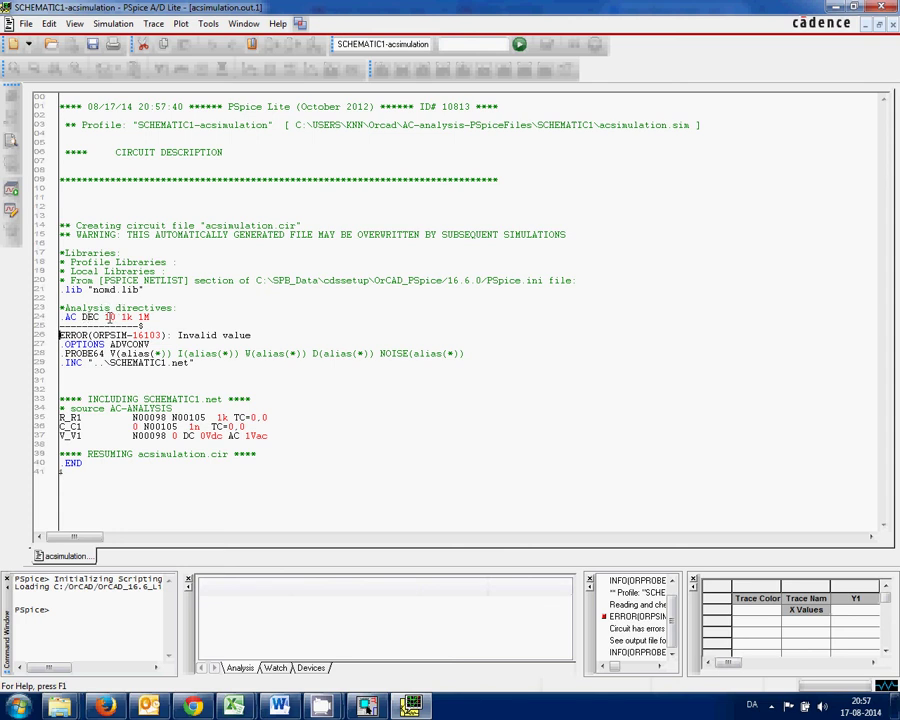
double_click(110, 317)
left_click(121, 317)
double_click(141, 317)
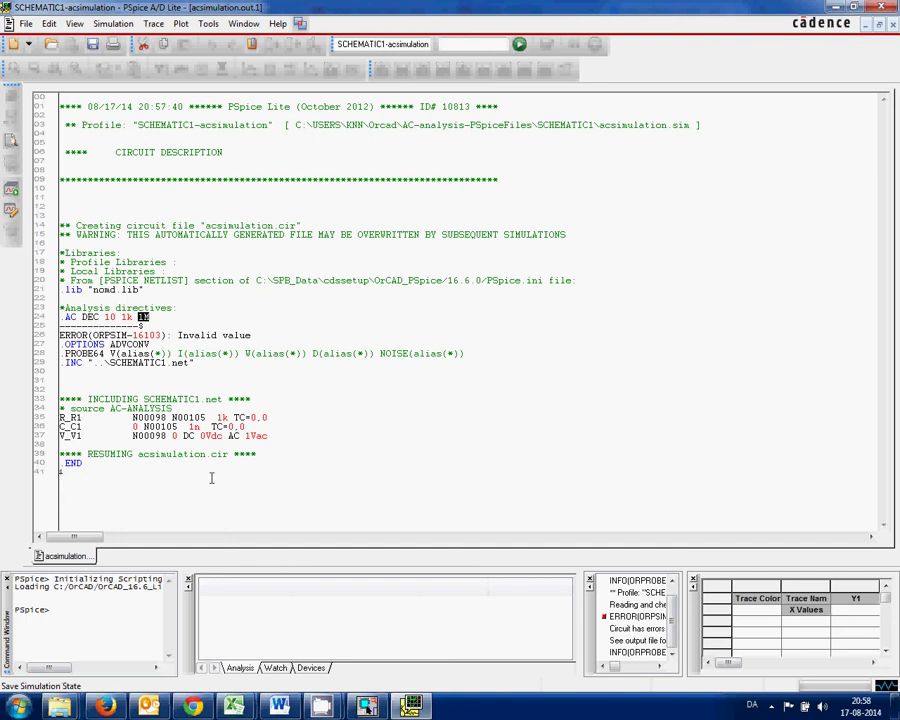
mouse_move(368, 706)
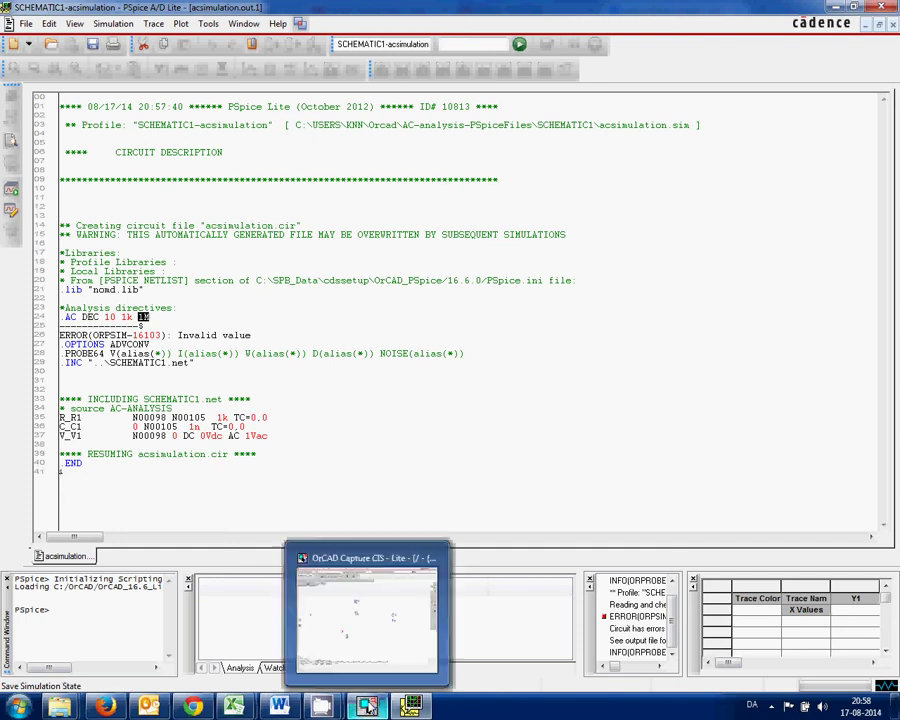
- Change the acsimulation end frequency from 1M to 1000k
left_click(368, 706)
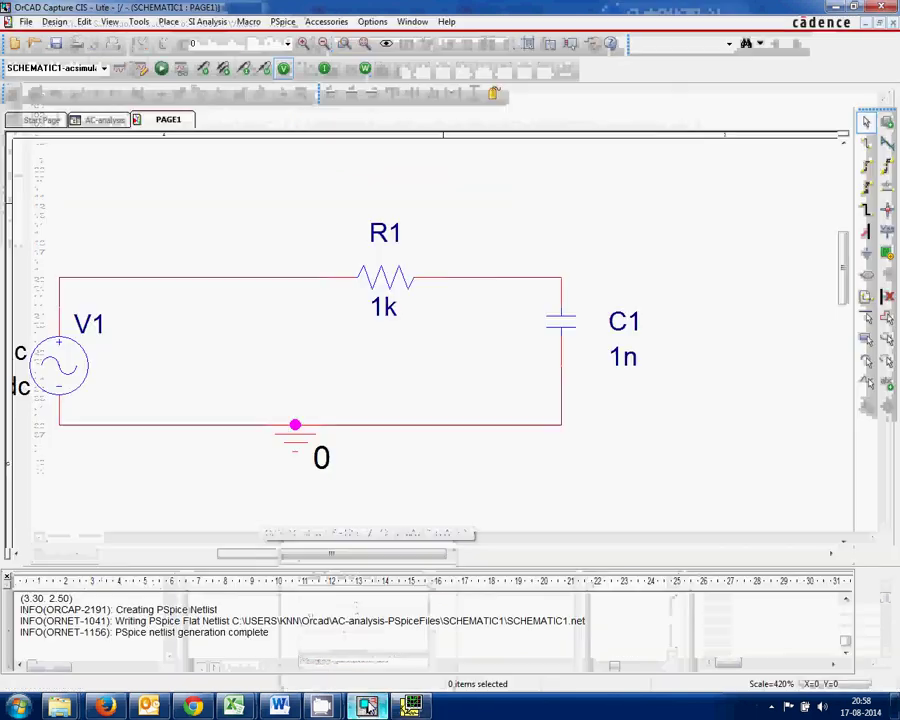
left_click(281, 24)
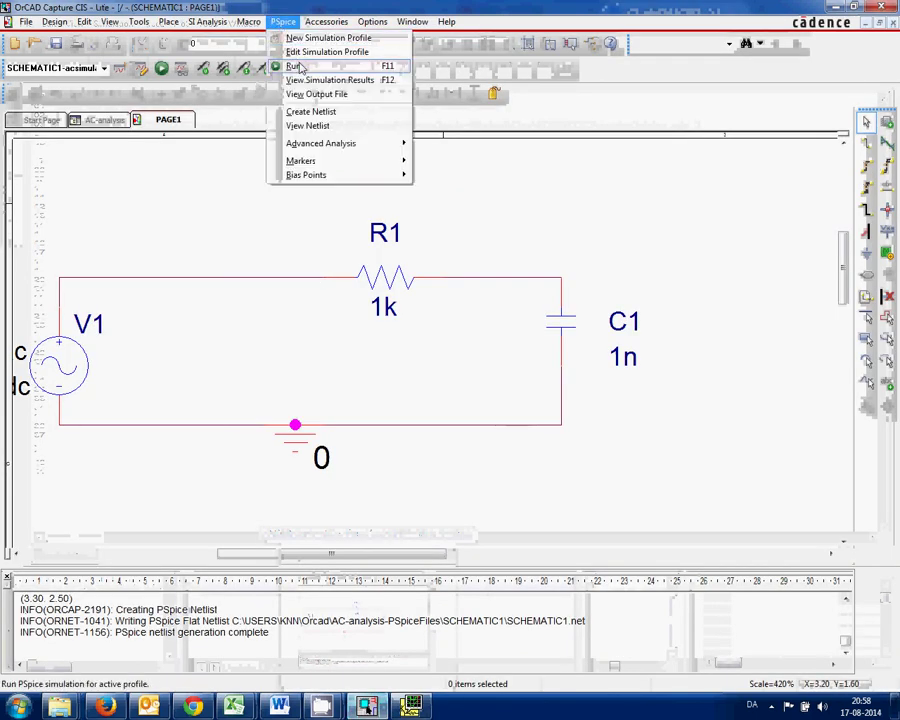
left_click(304, 52)
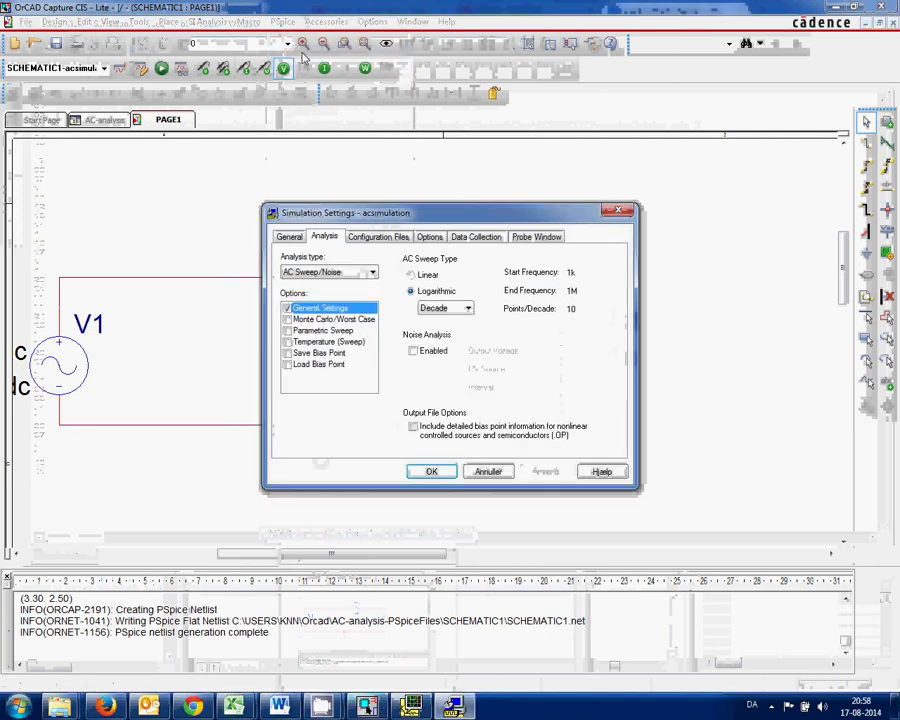
left_click(582, 291)
key("BackSpace")
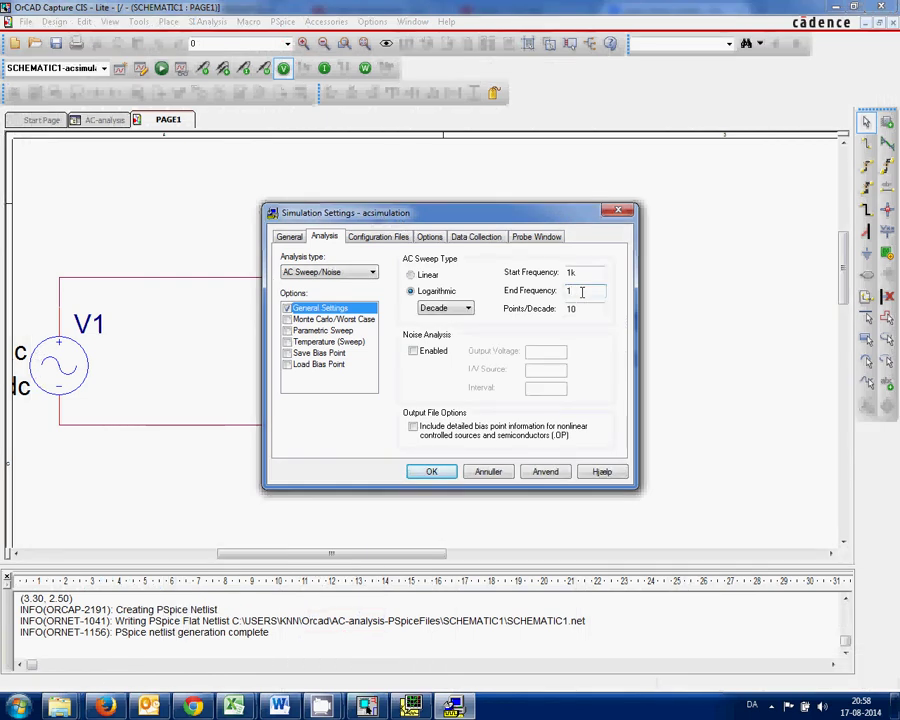
type("000k")
left_click(445, 474)
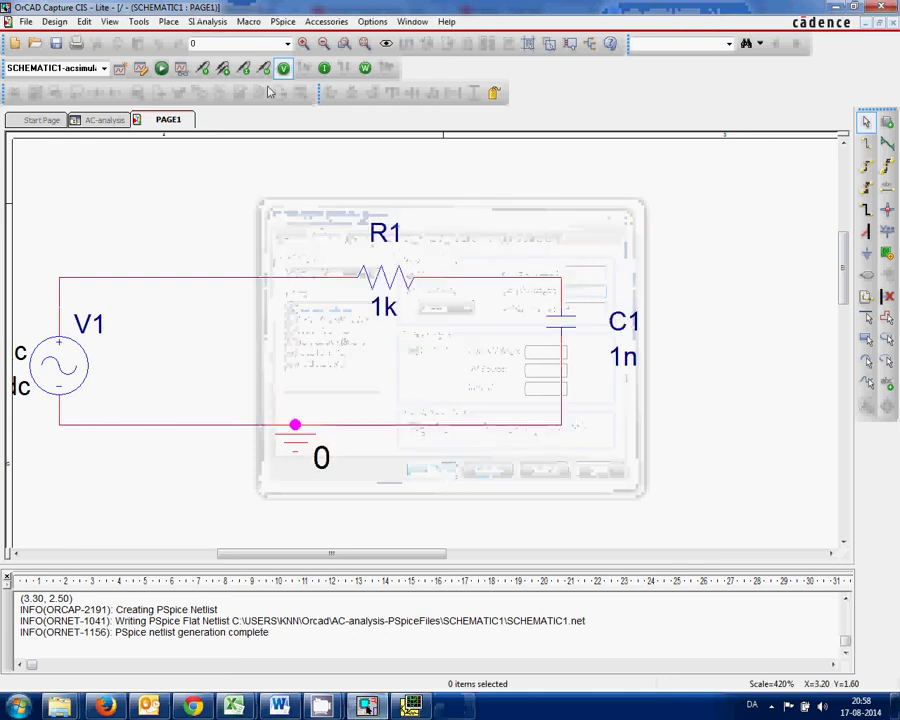
left_click(283, 21)
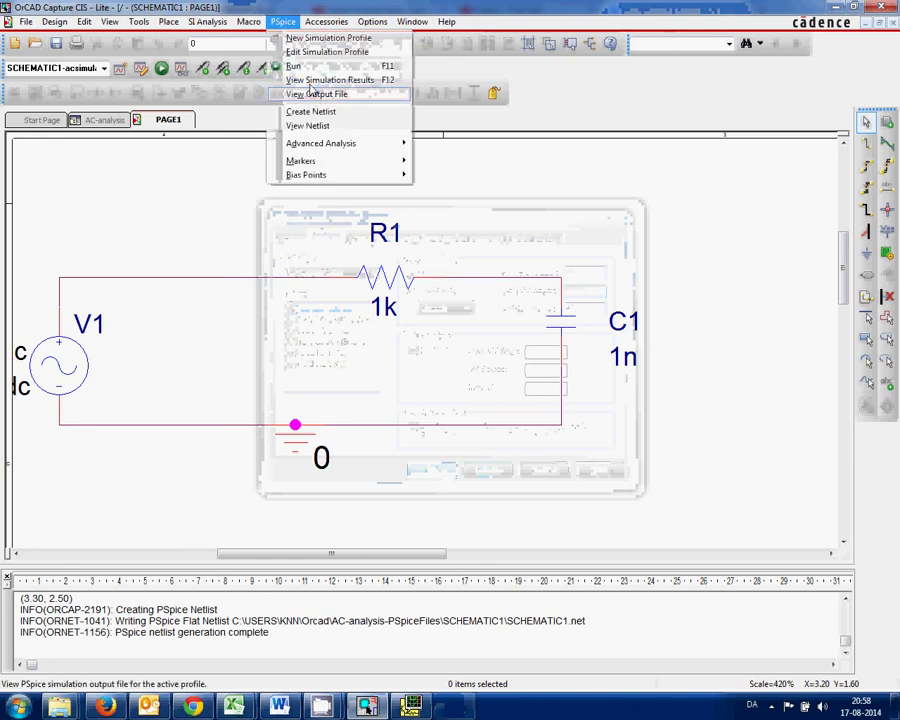
- Run the corrected AC simulation and open PSpice's Add Traces dialog
left_click(292, 66)
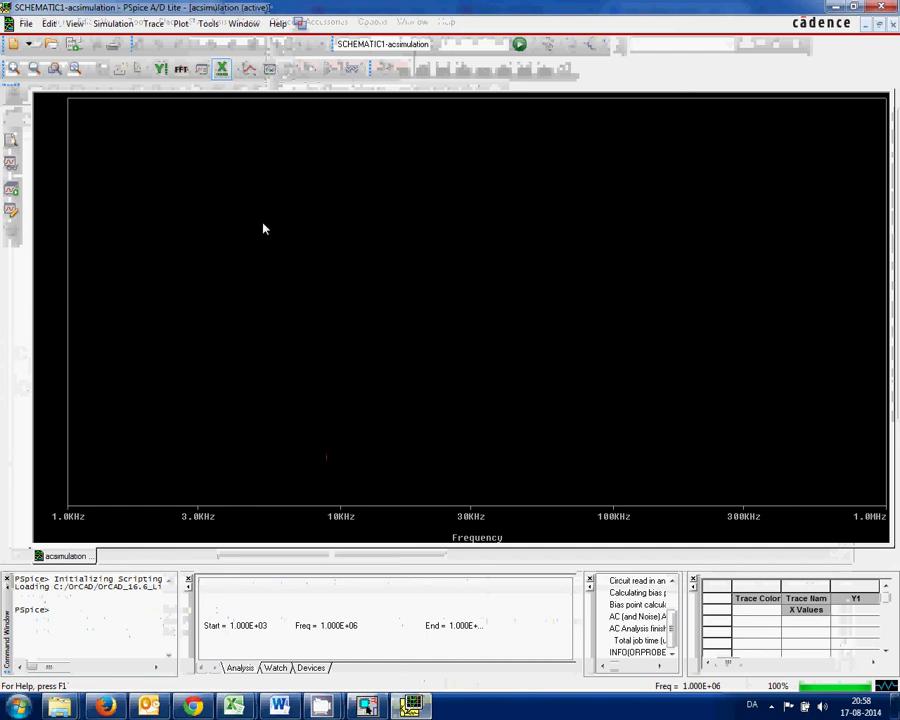
left_click(153, 26)
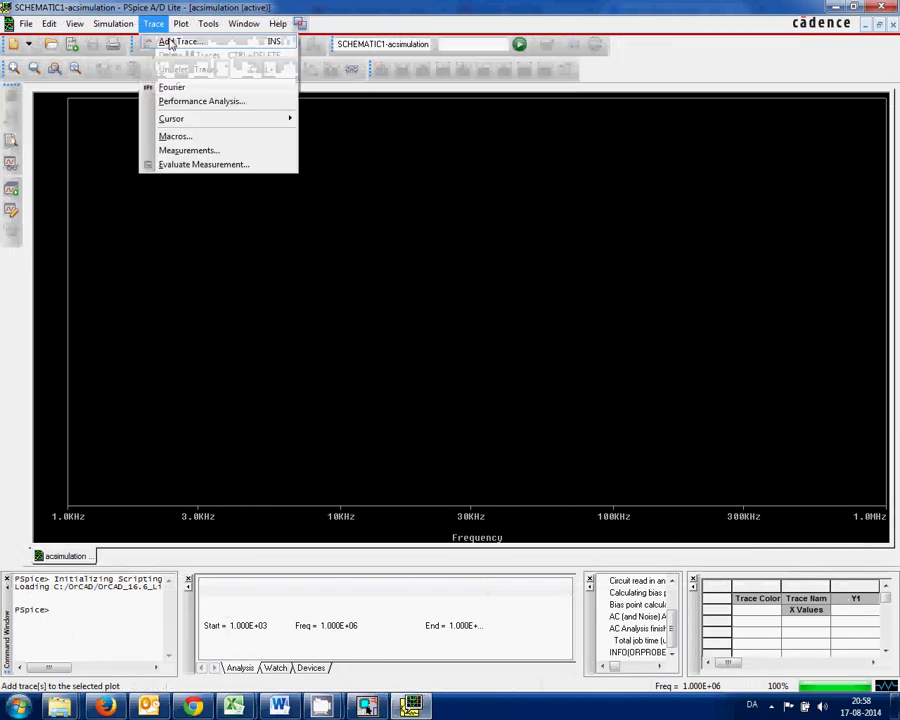
left_click(171, 43)
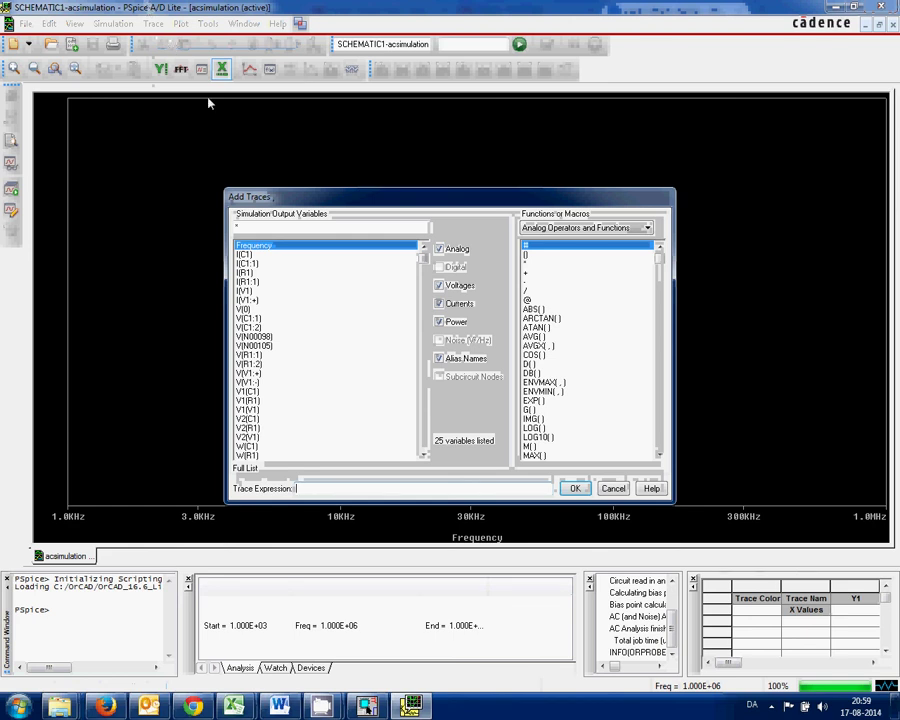
- Hide currents, power and alias names, then plot V(C1:1) against frequency
left_click(372, 708)
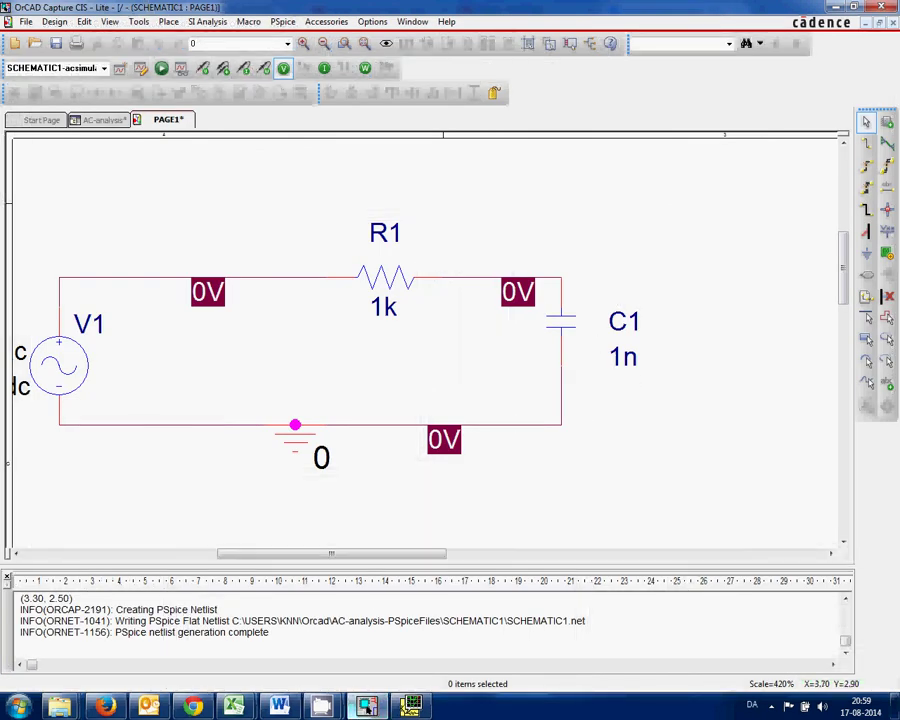
left_click(410, 706)
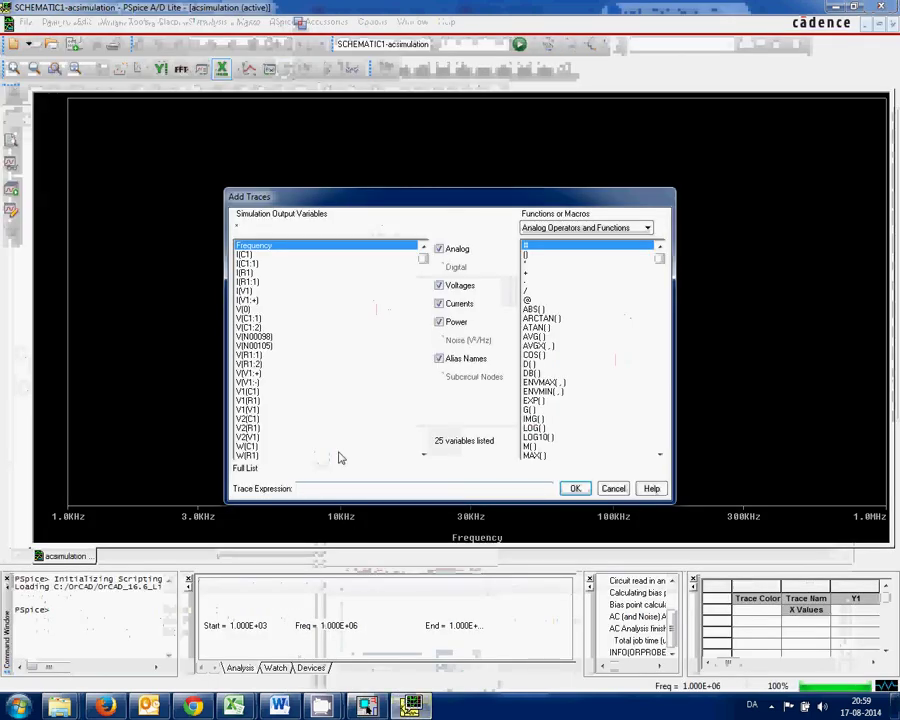
left_click(440, 304)
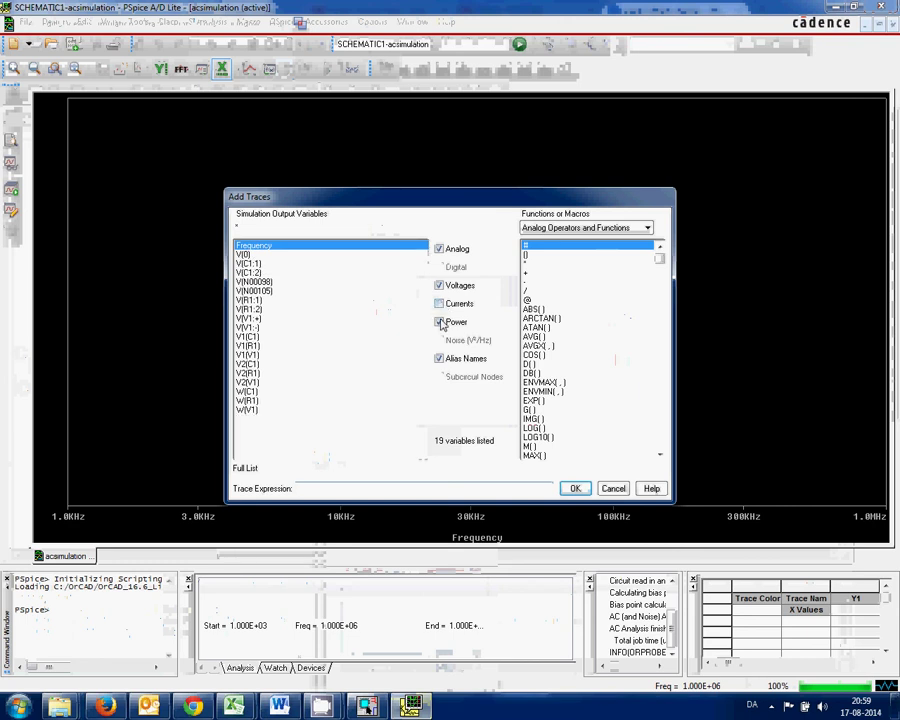
left_click(439, 322)
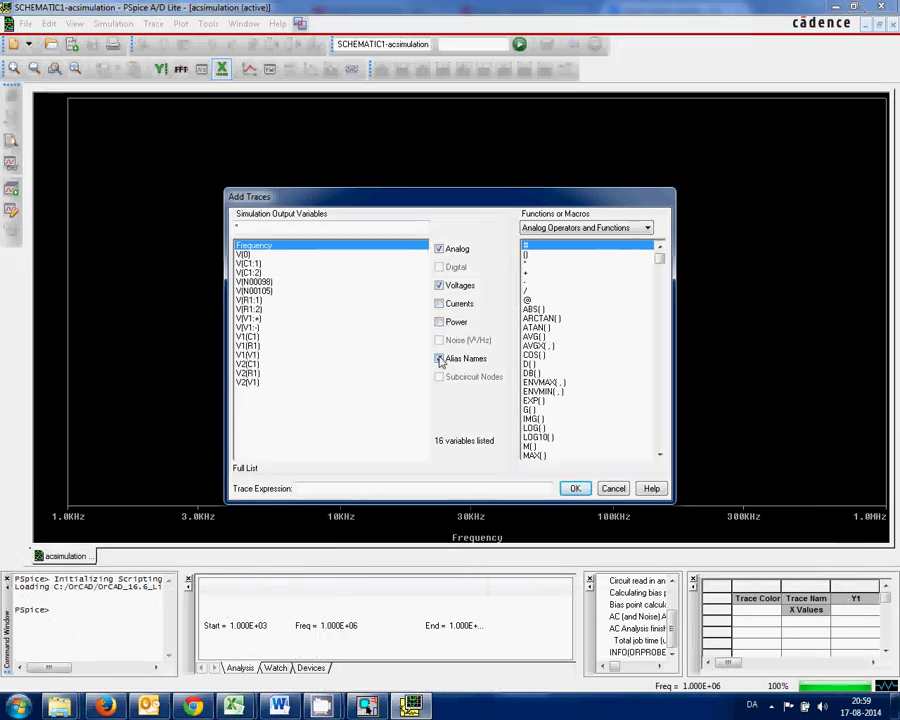
left_click(439, 359)
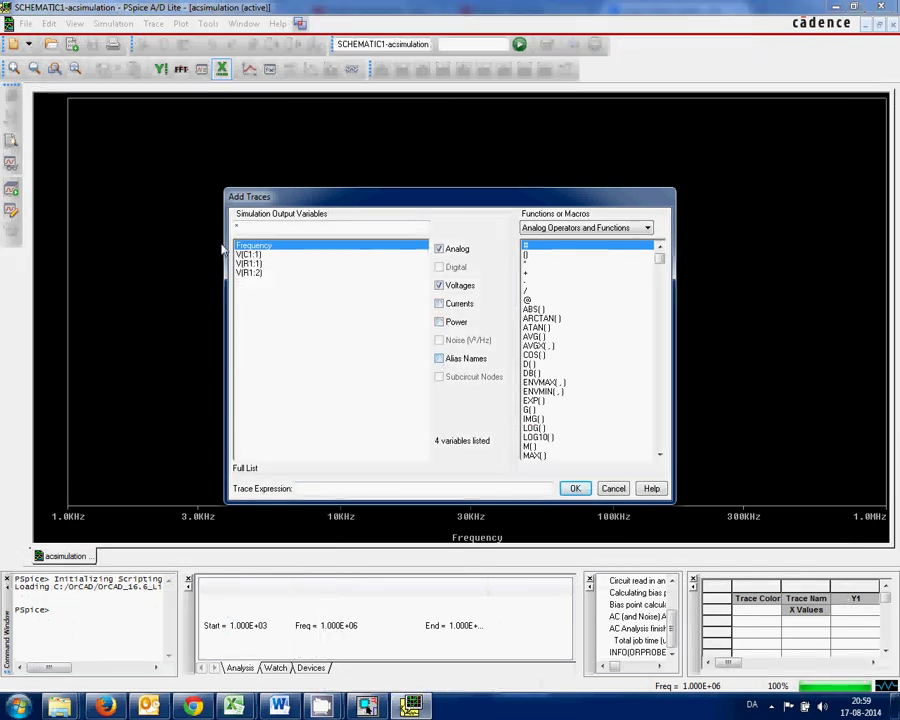
left_click(251, 255)
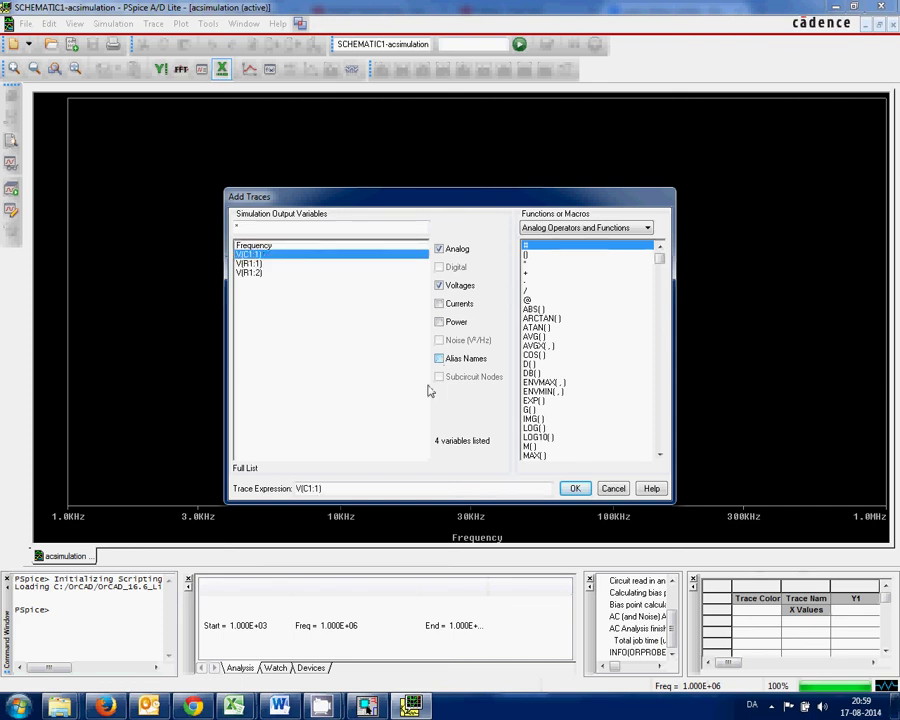
left_click(574, 488)
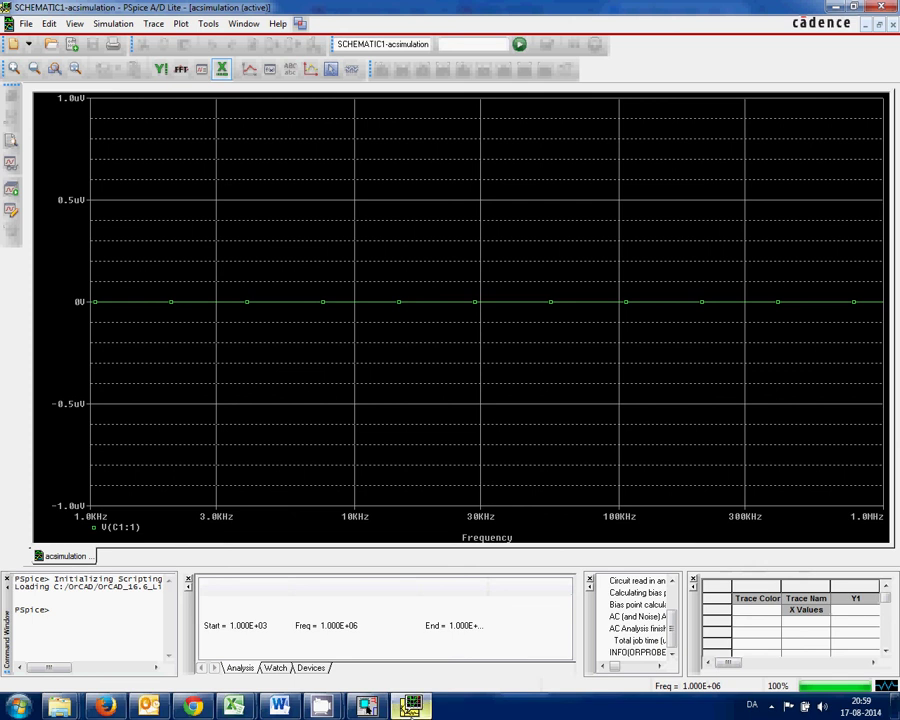
- Start another trace, editing the V(C1:1) expression into V(C1:2)
mouse_move(410, 706)
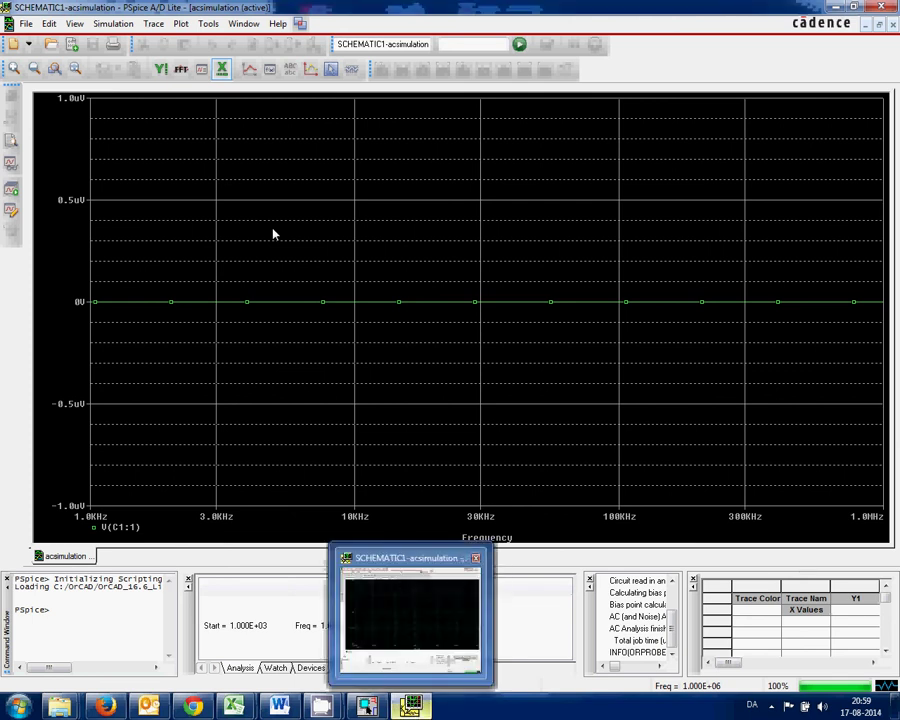
left_click(153, 23)
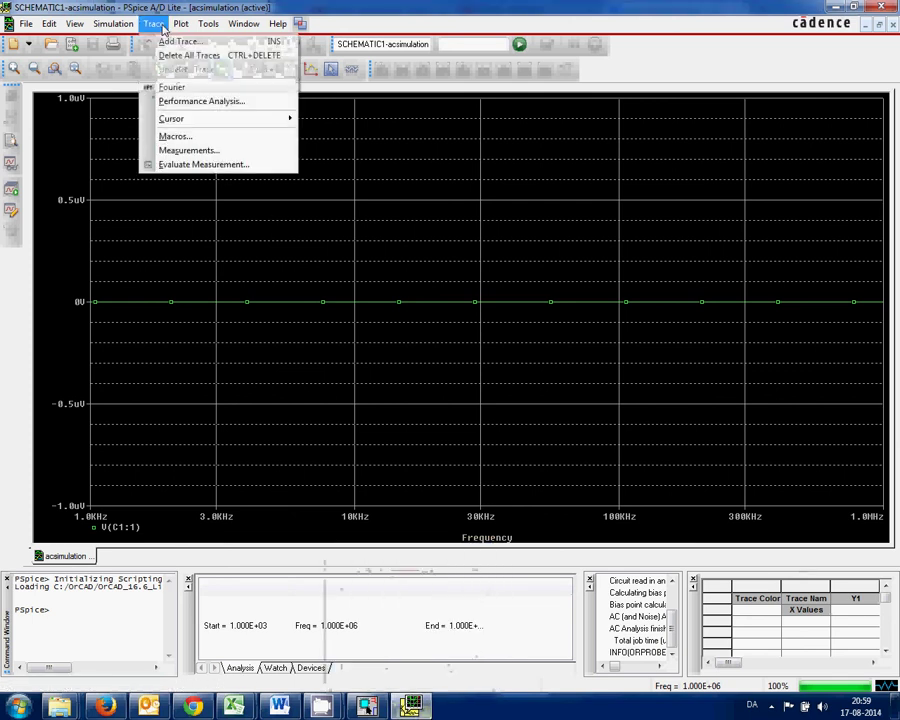
left_click(170, 42)
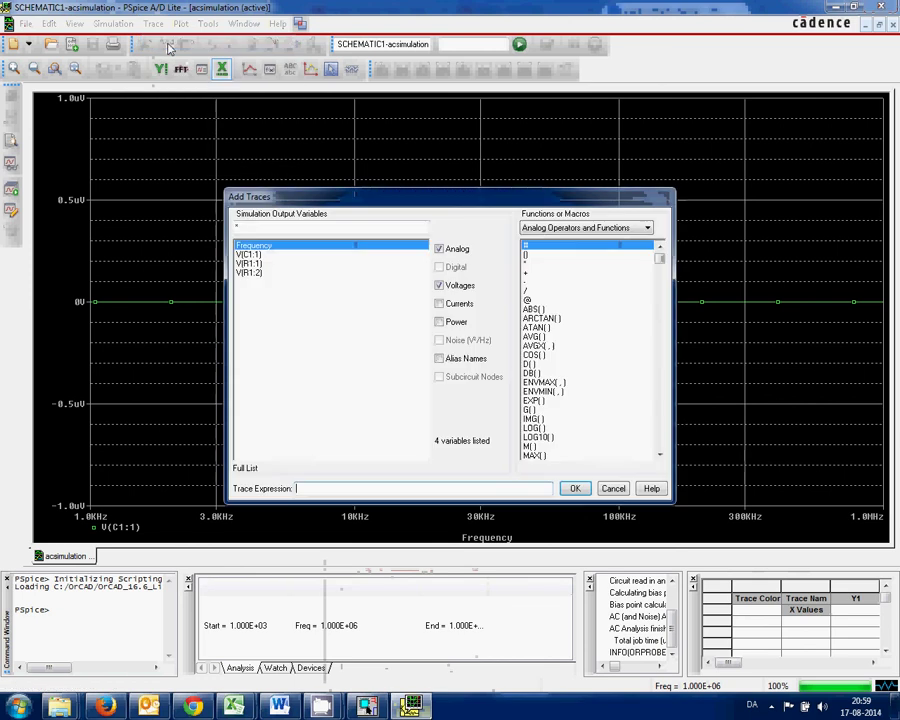
left_click(260, 254)
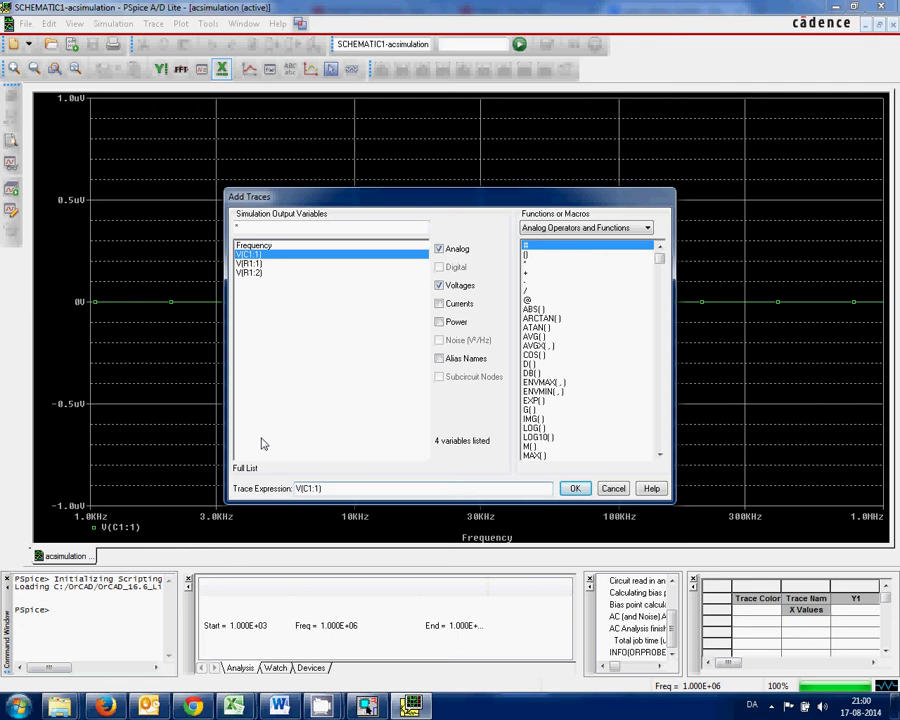
key("BackSpace")
type("2")
- Plot V(C1:2), which rolls off from 1 V to about 0.85 V near 100 kHz
left_click(575, 489)
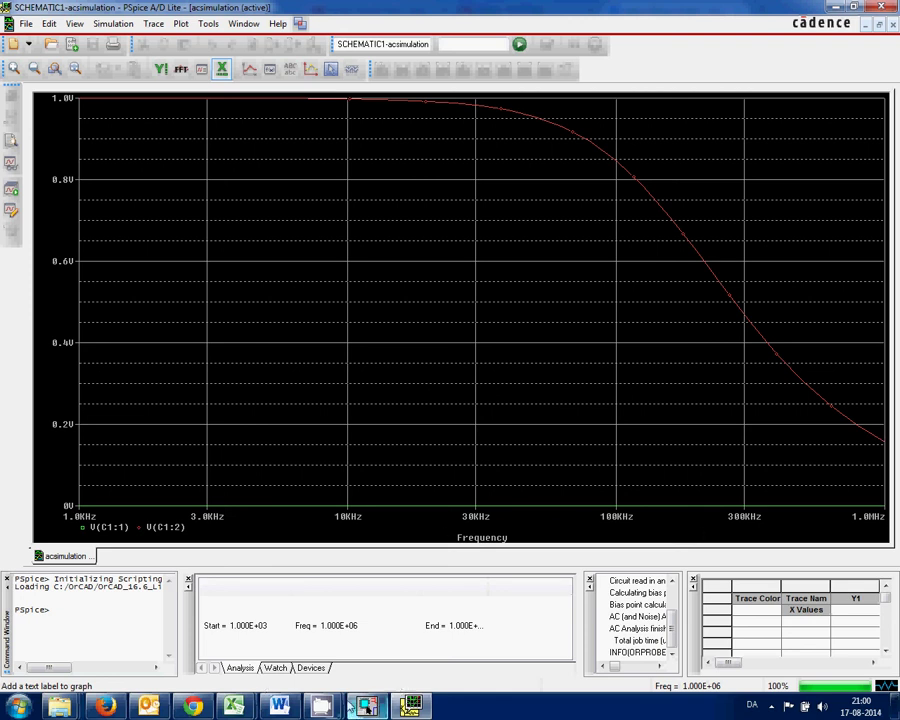
mouse_move(322, 707)
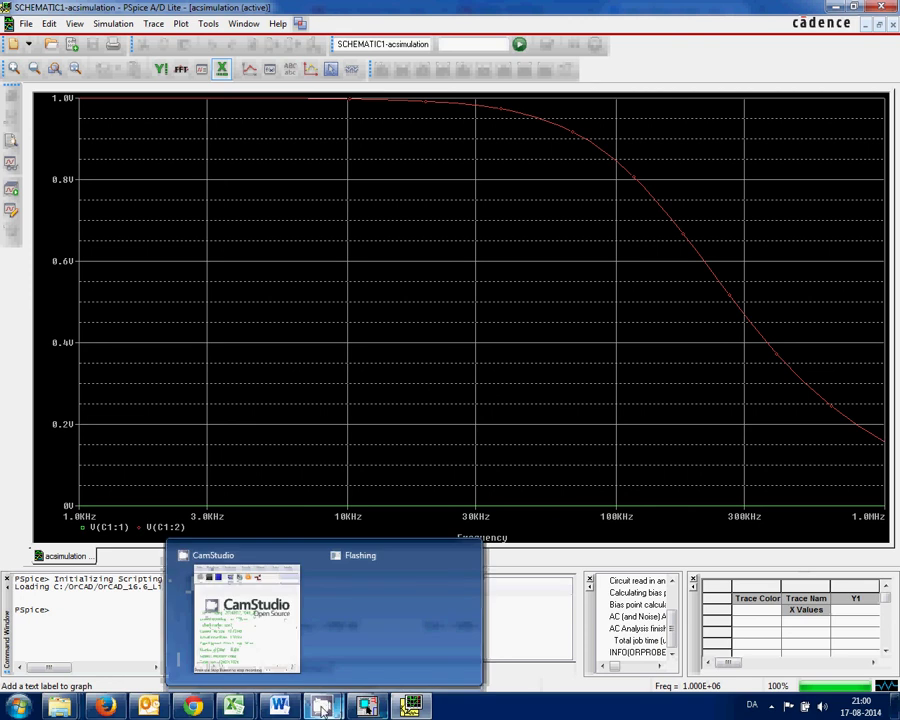